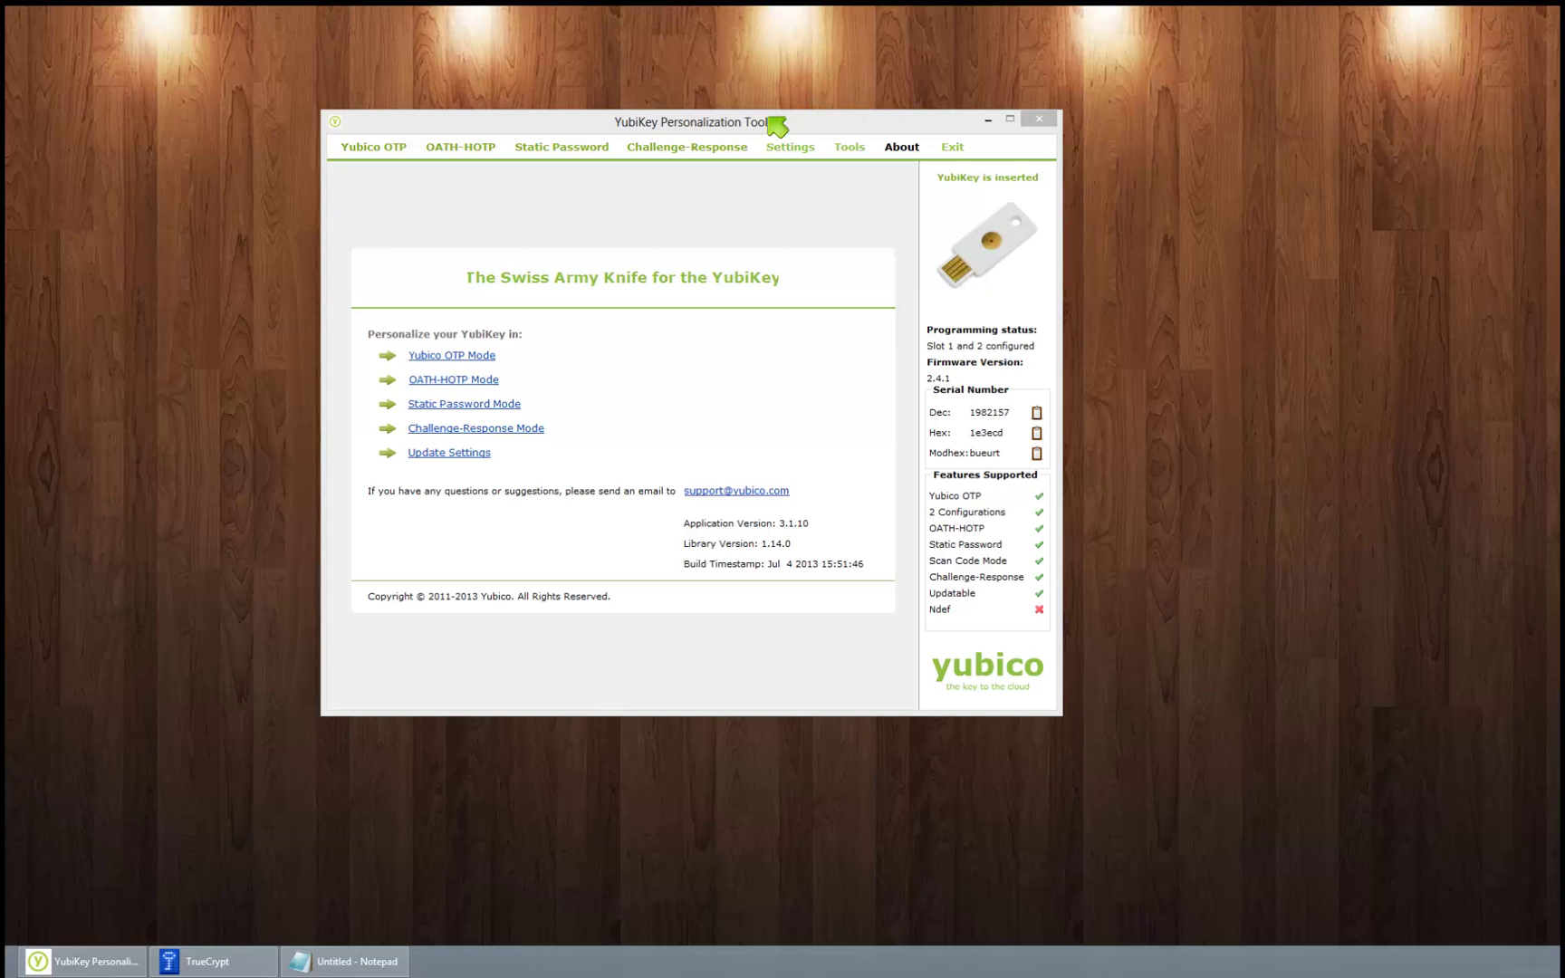
Step: Open the Static Password Scan Code page and put the caret in the empty password field
drag(745, 122, 699, 116)
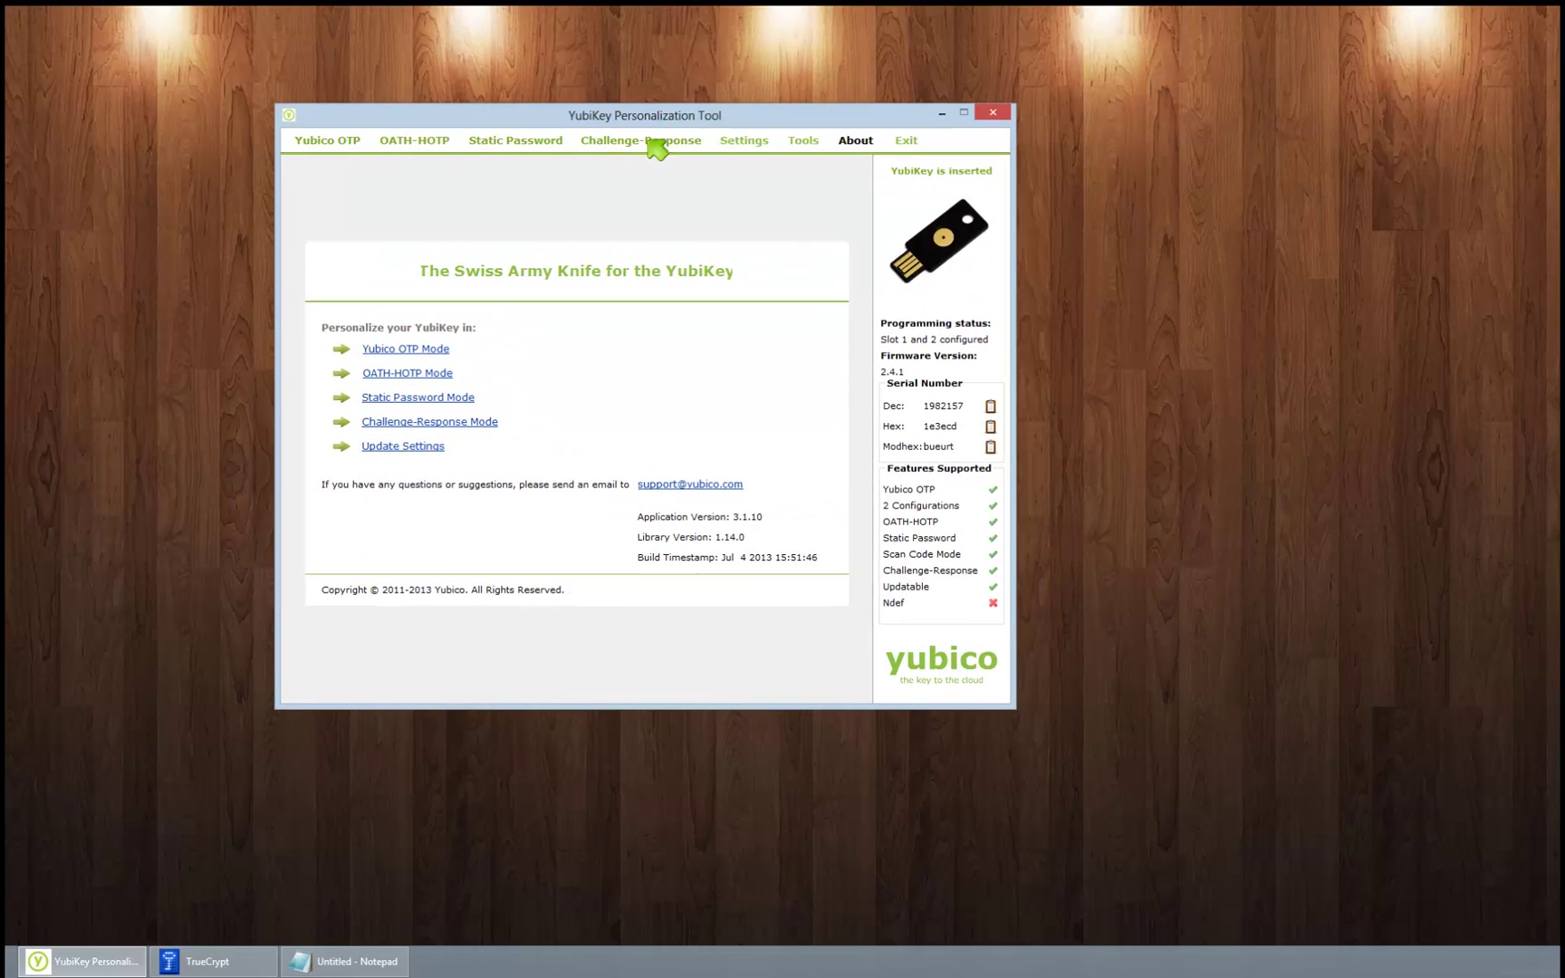
click(537, 147)
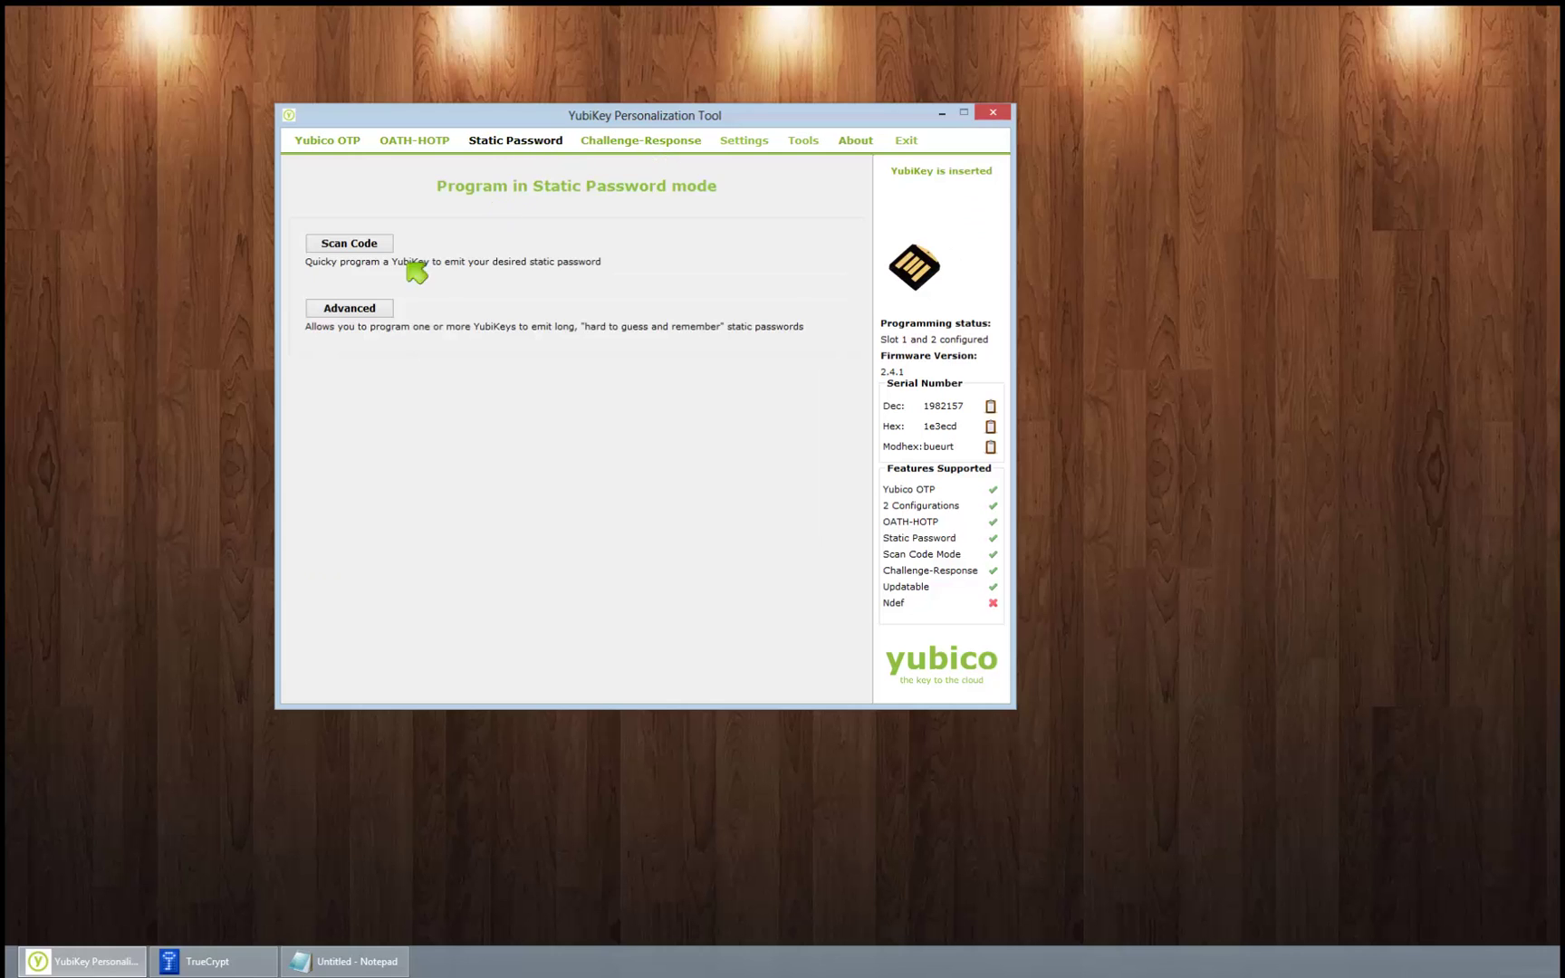
click(343, 246)
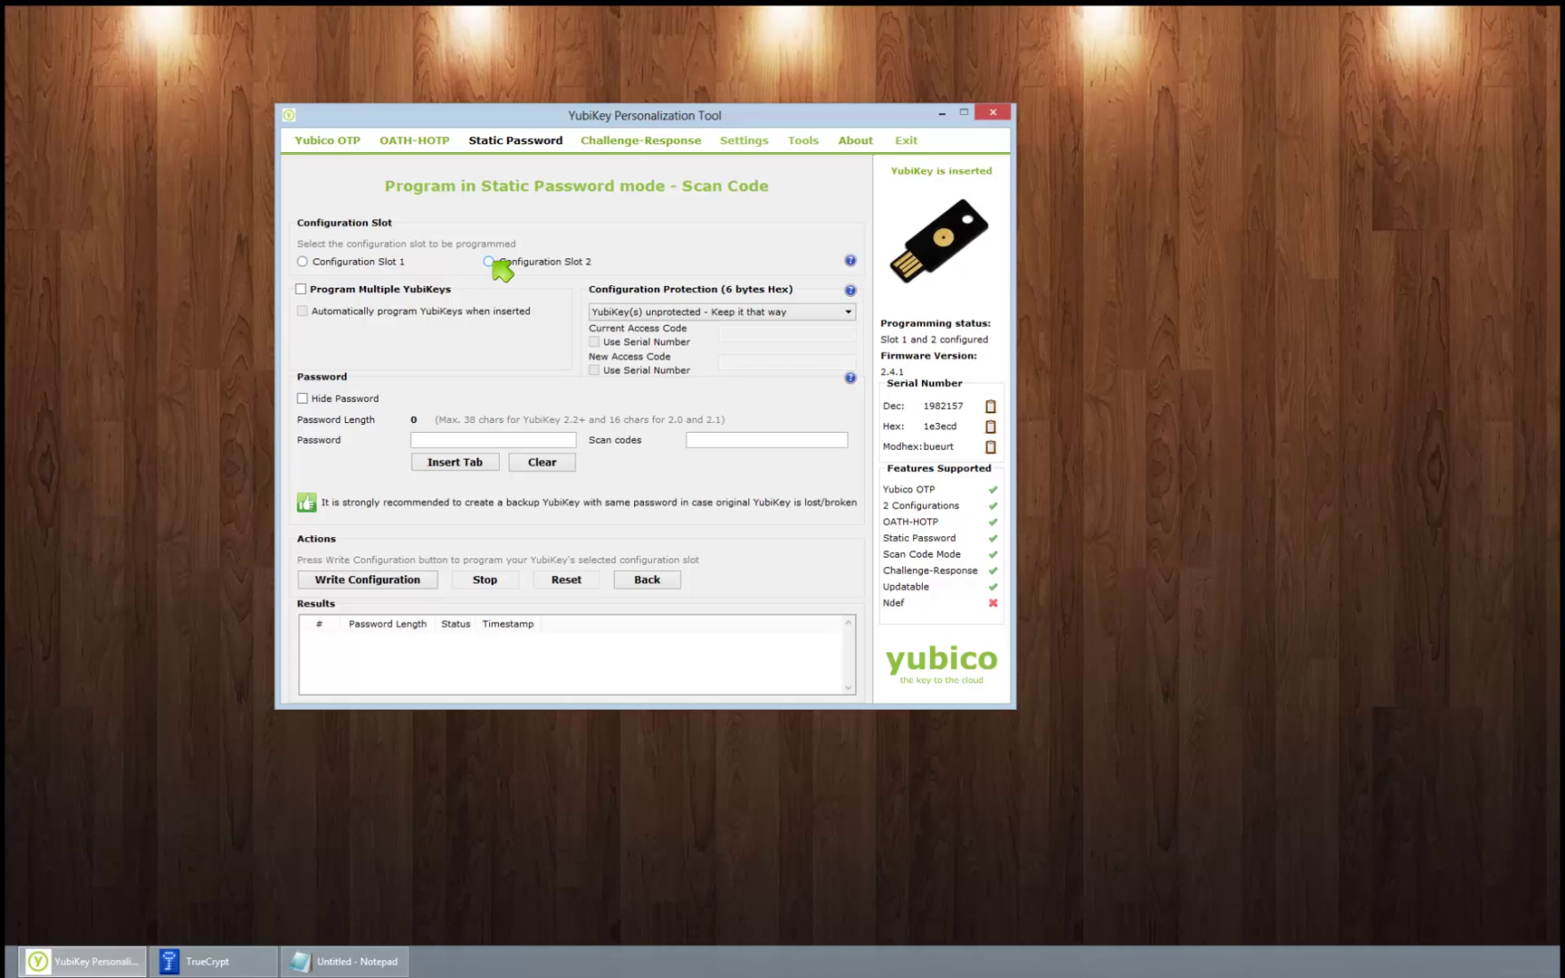
click(437, 436)
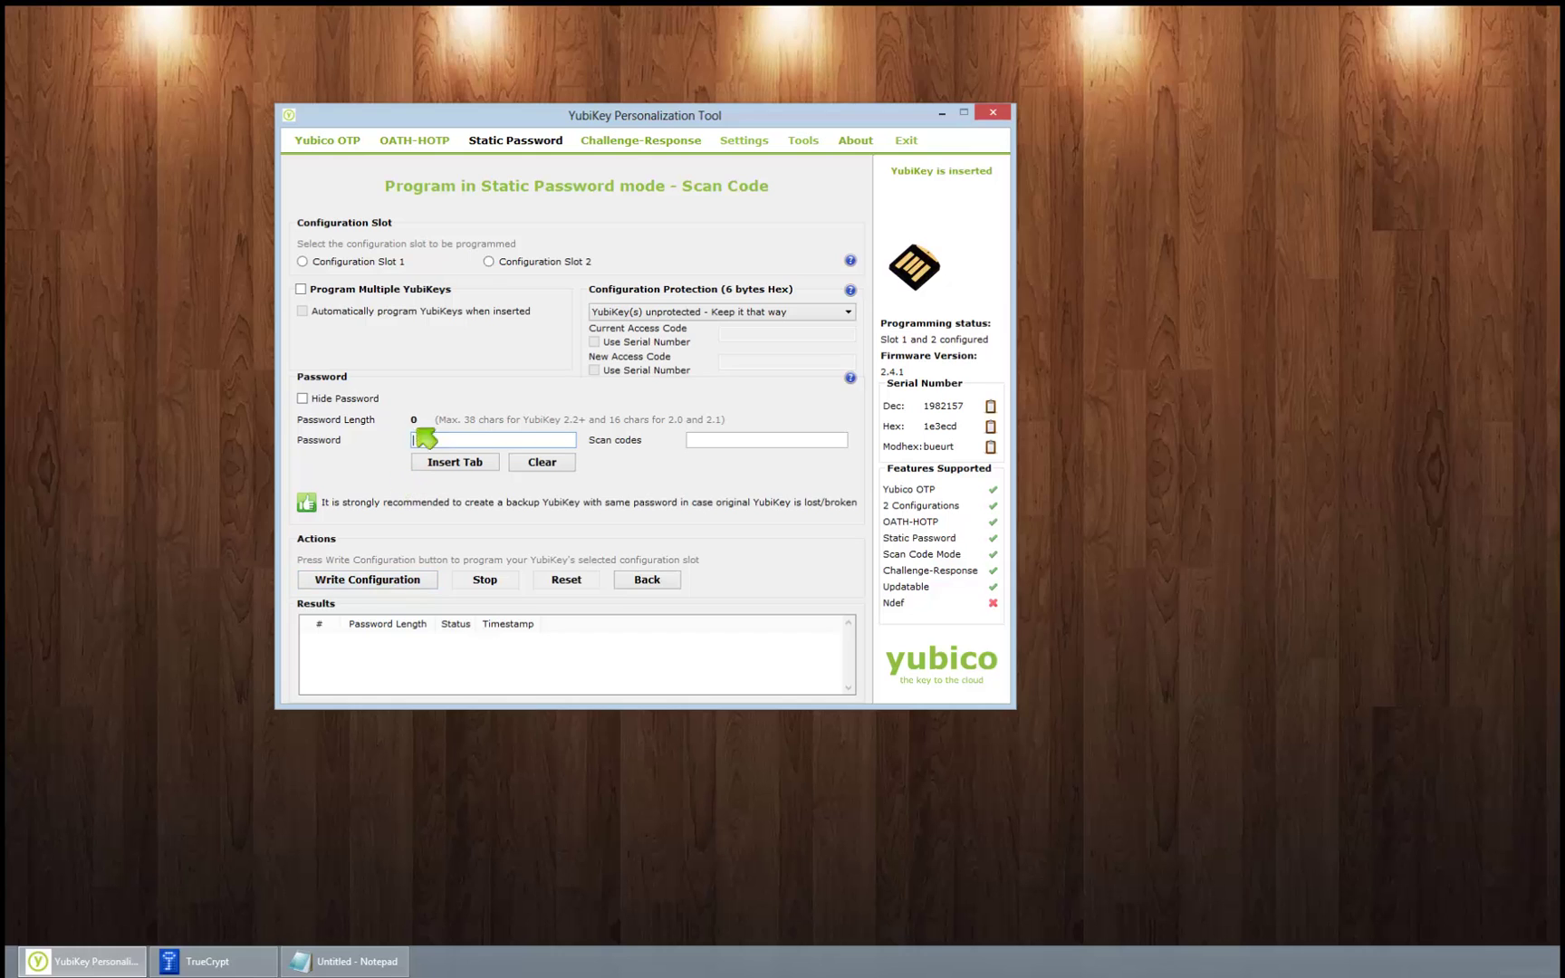
mouse_move(314, 967)
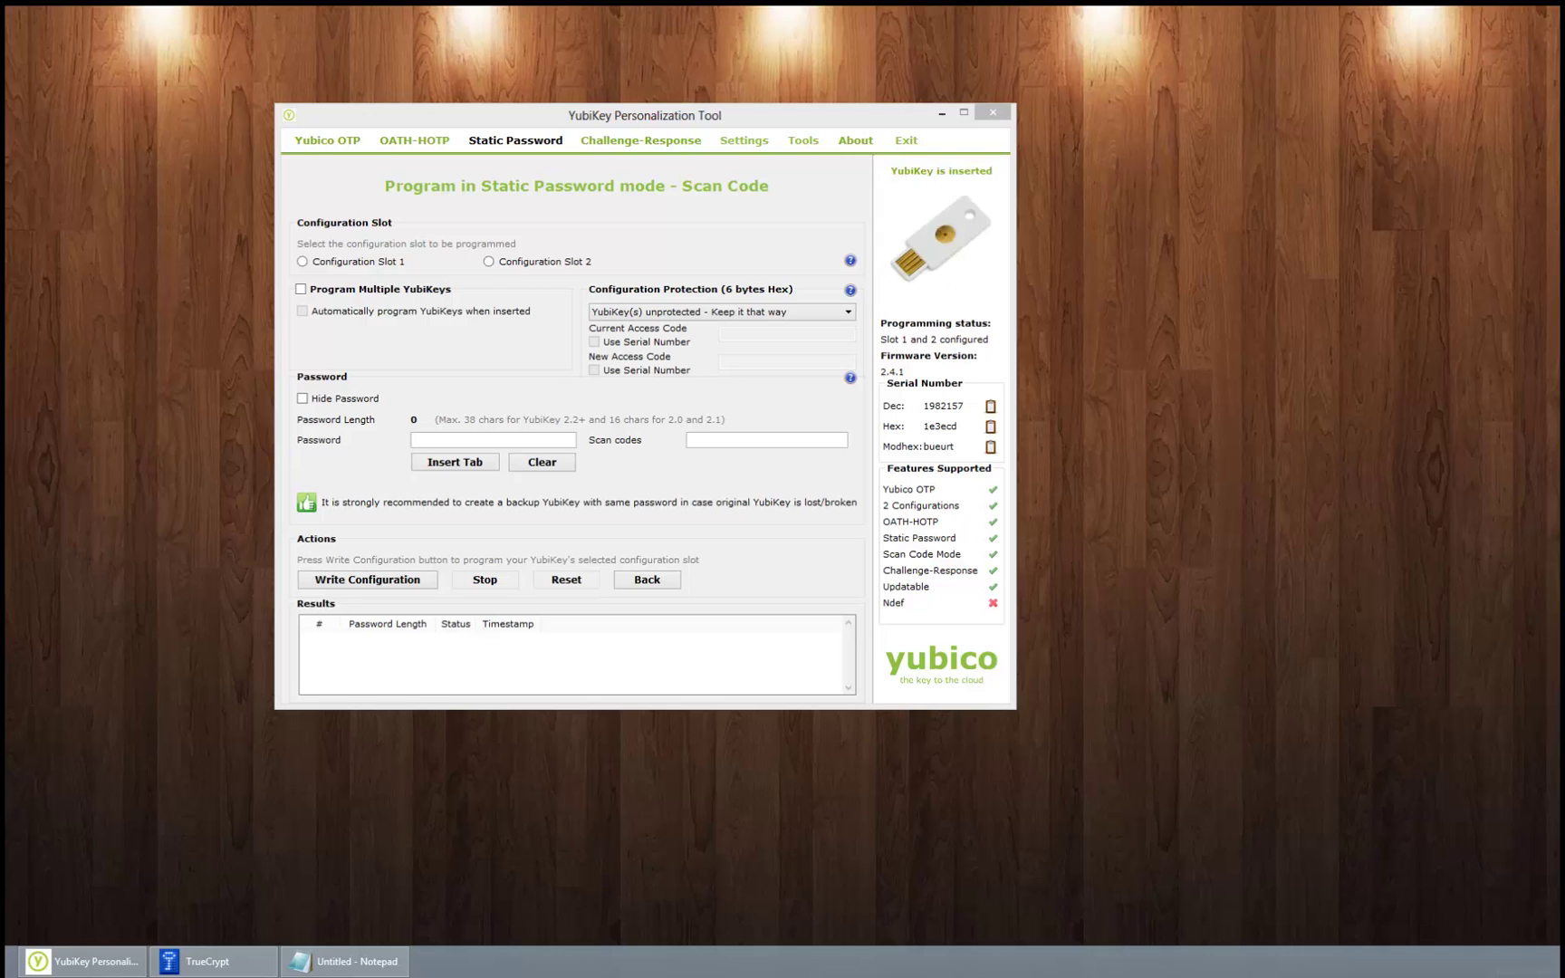
Step: Paste the memorised passphrase at the start of Notepad's third line, before the random password
click(349, 961)
drag(867, 372, 492, 379)
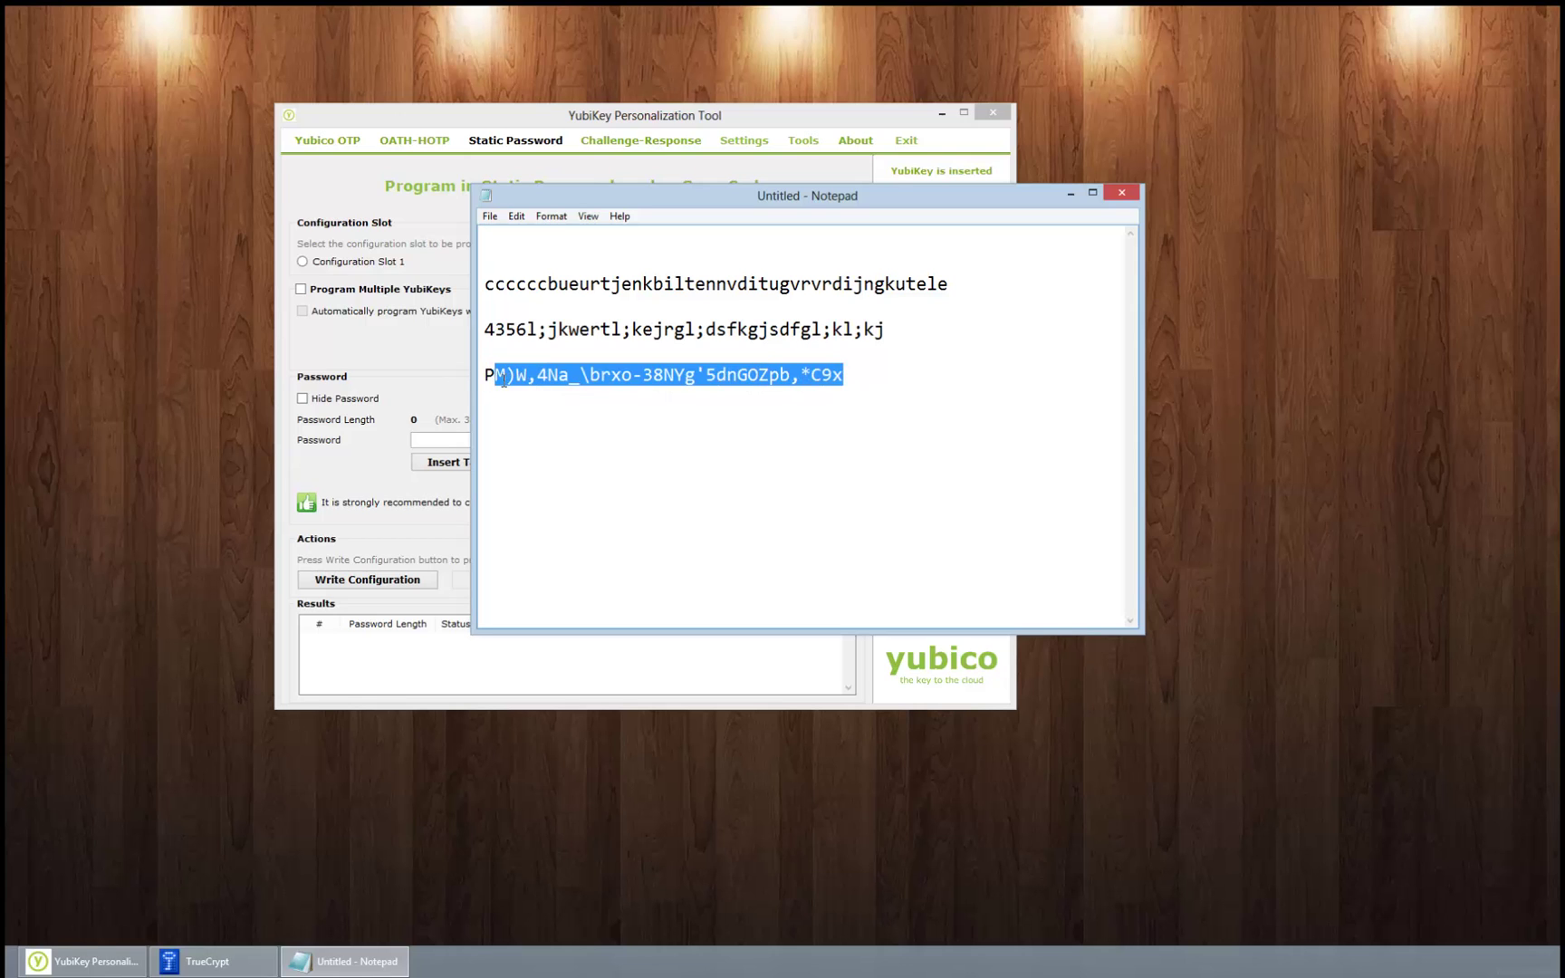
click(671, 393)
click(722, 344)
drag(722, 344, 842, 375)
click(842, 374)
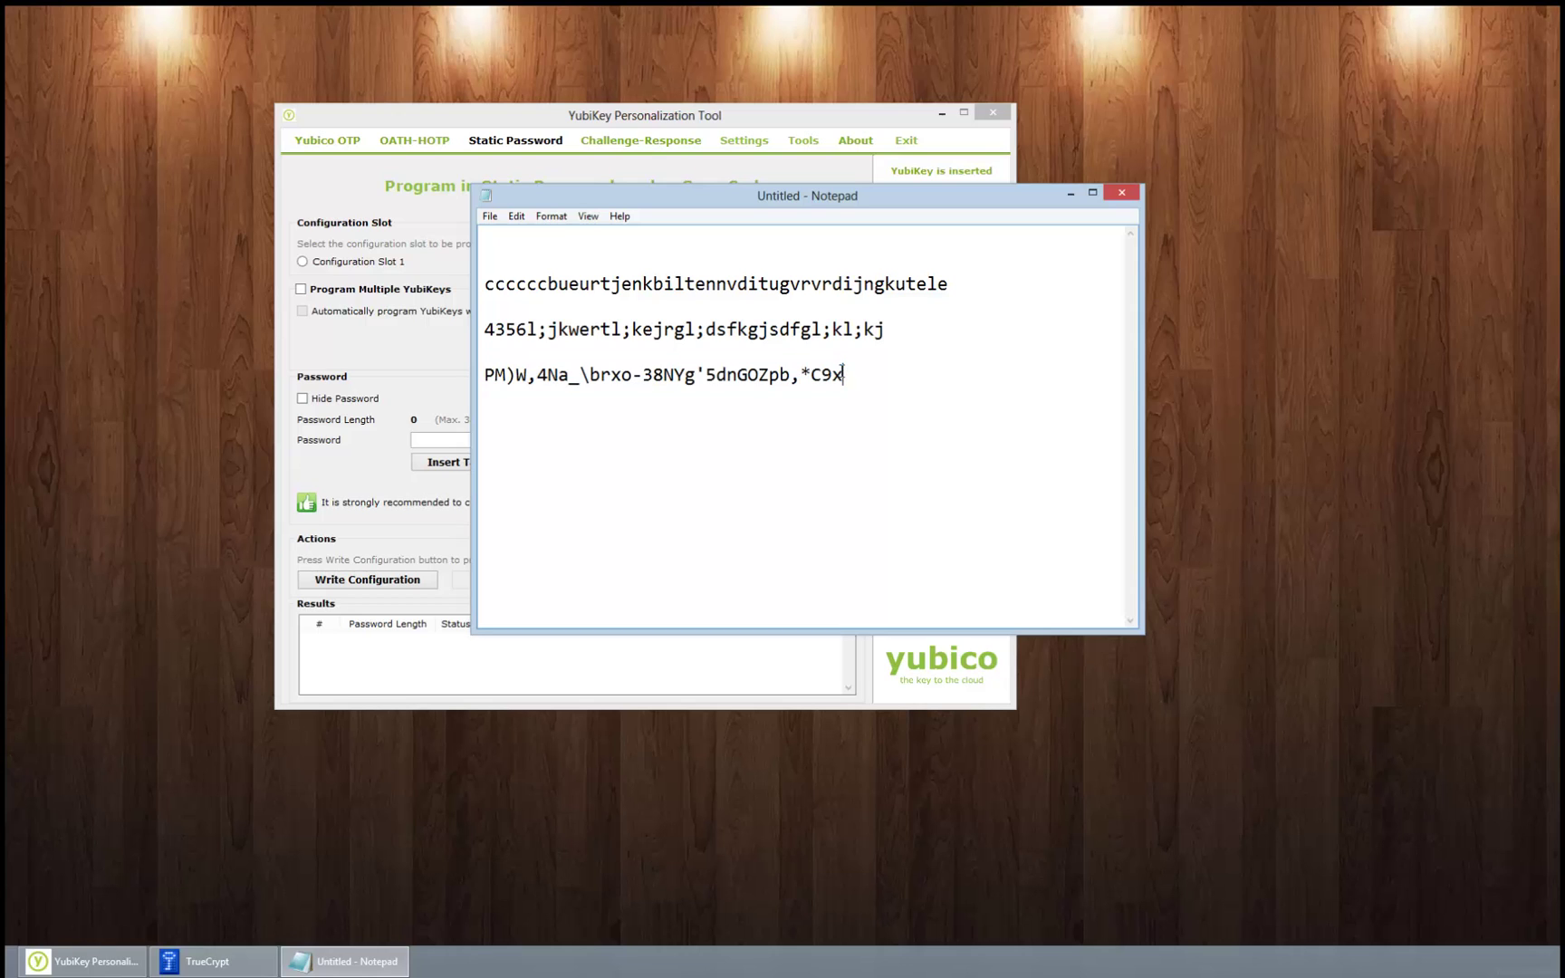
click(485, 376)
right_click(483, 391)
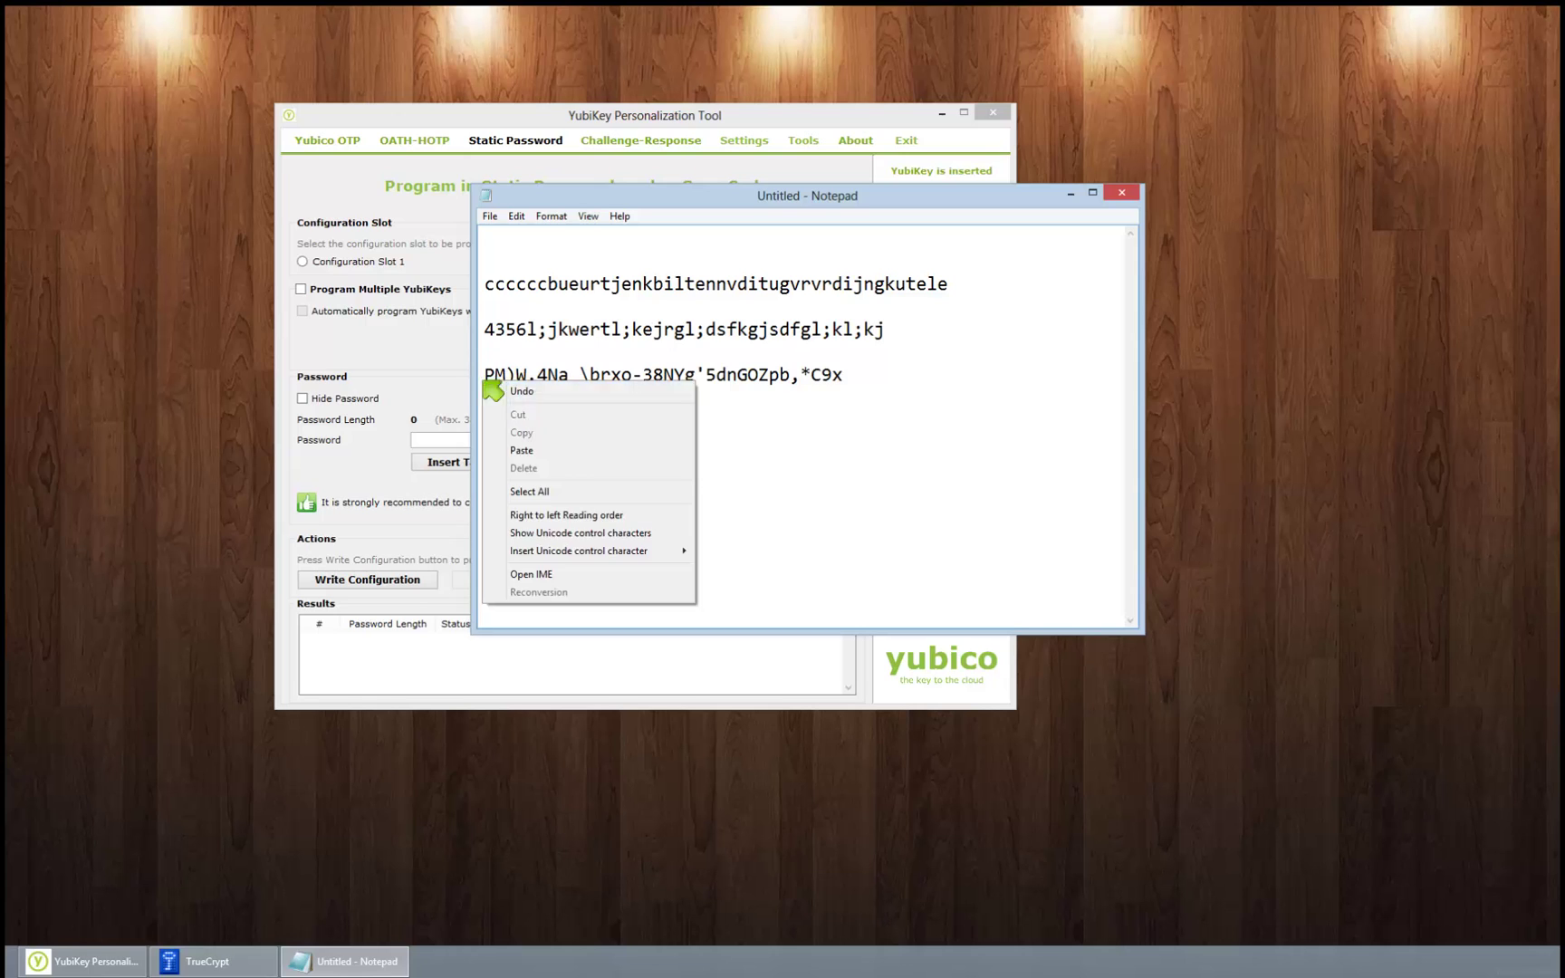
click(540, 450)
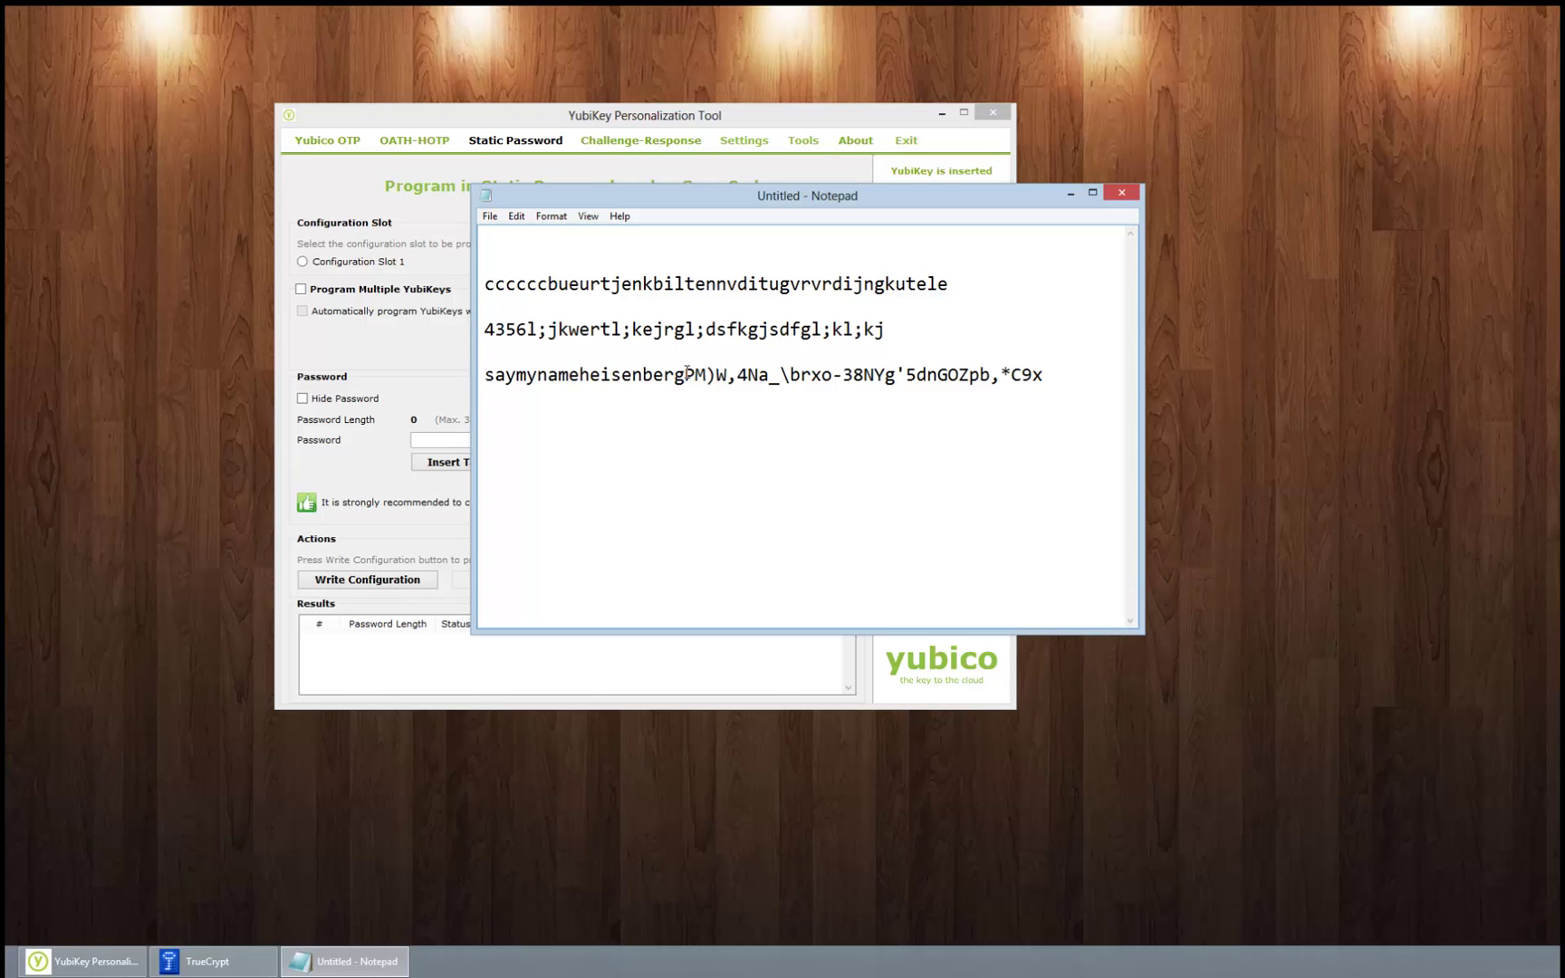
Step: Copy the random password that follows the passphrase on Notepad's third line
drag(687, 375, 1056, 387)
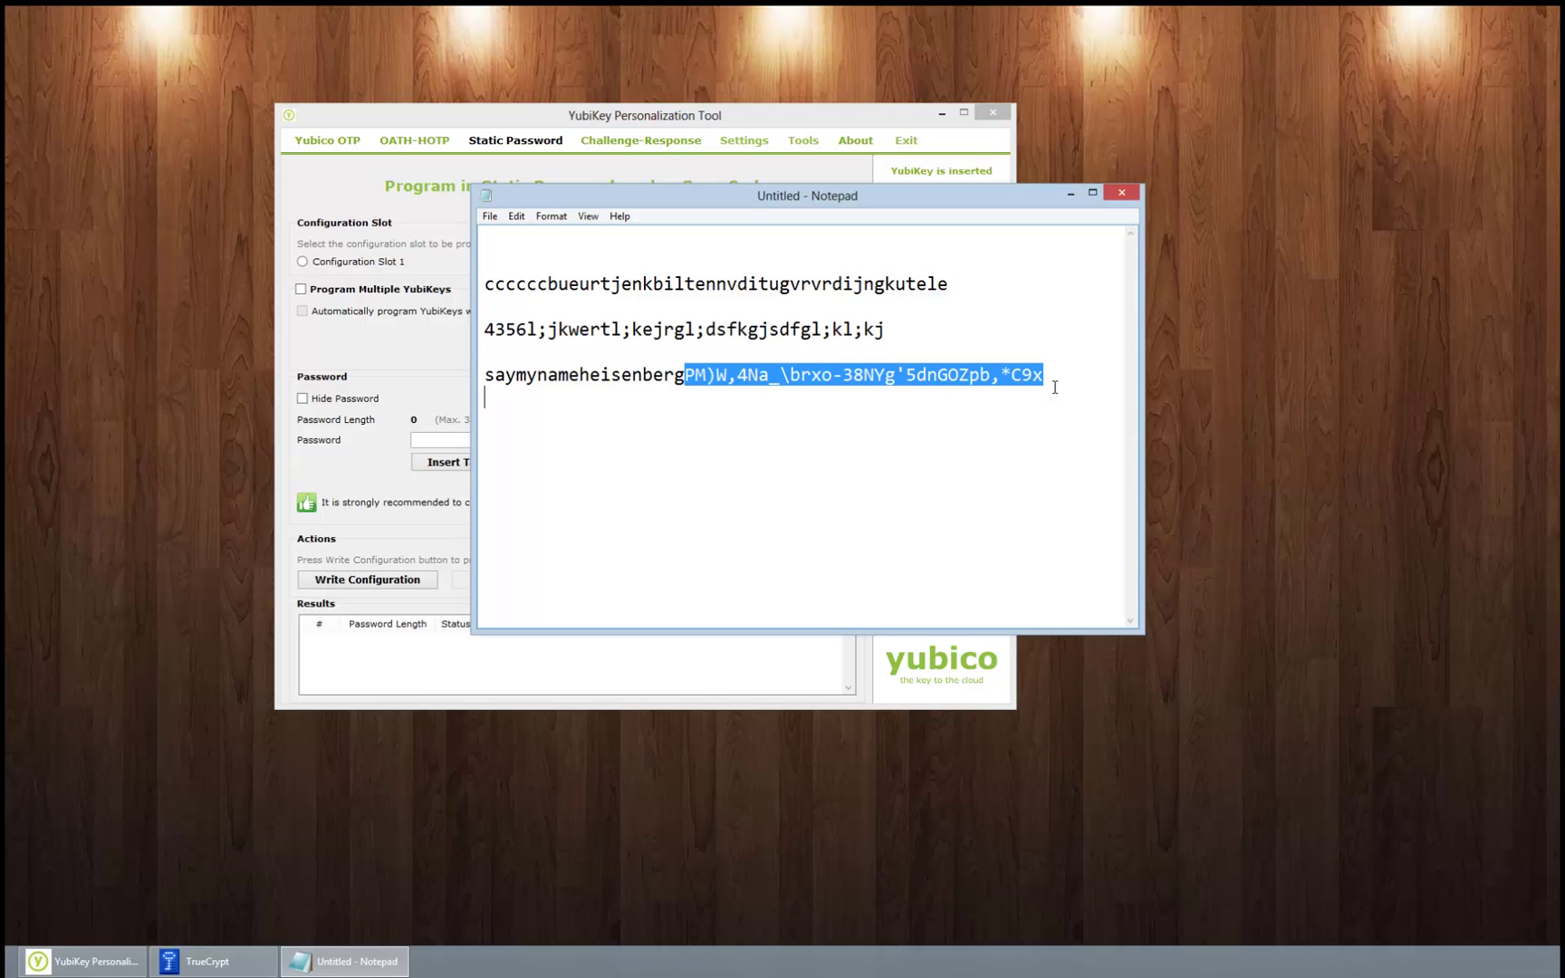
right_click(987, 375)
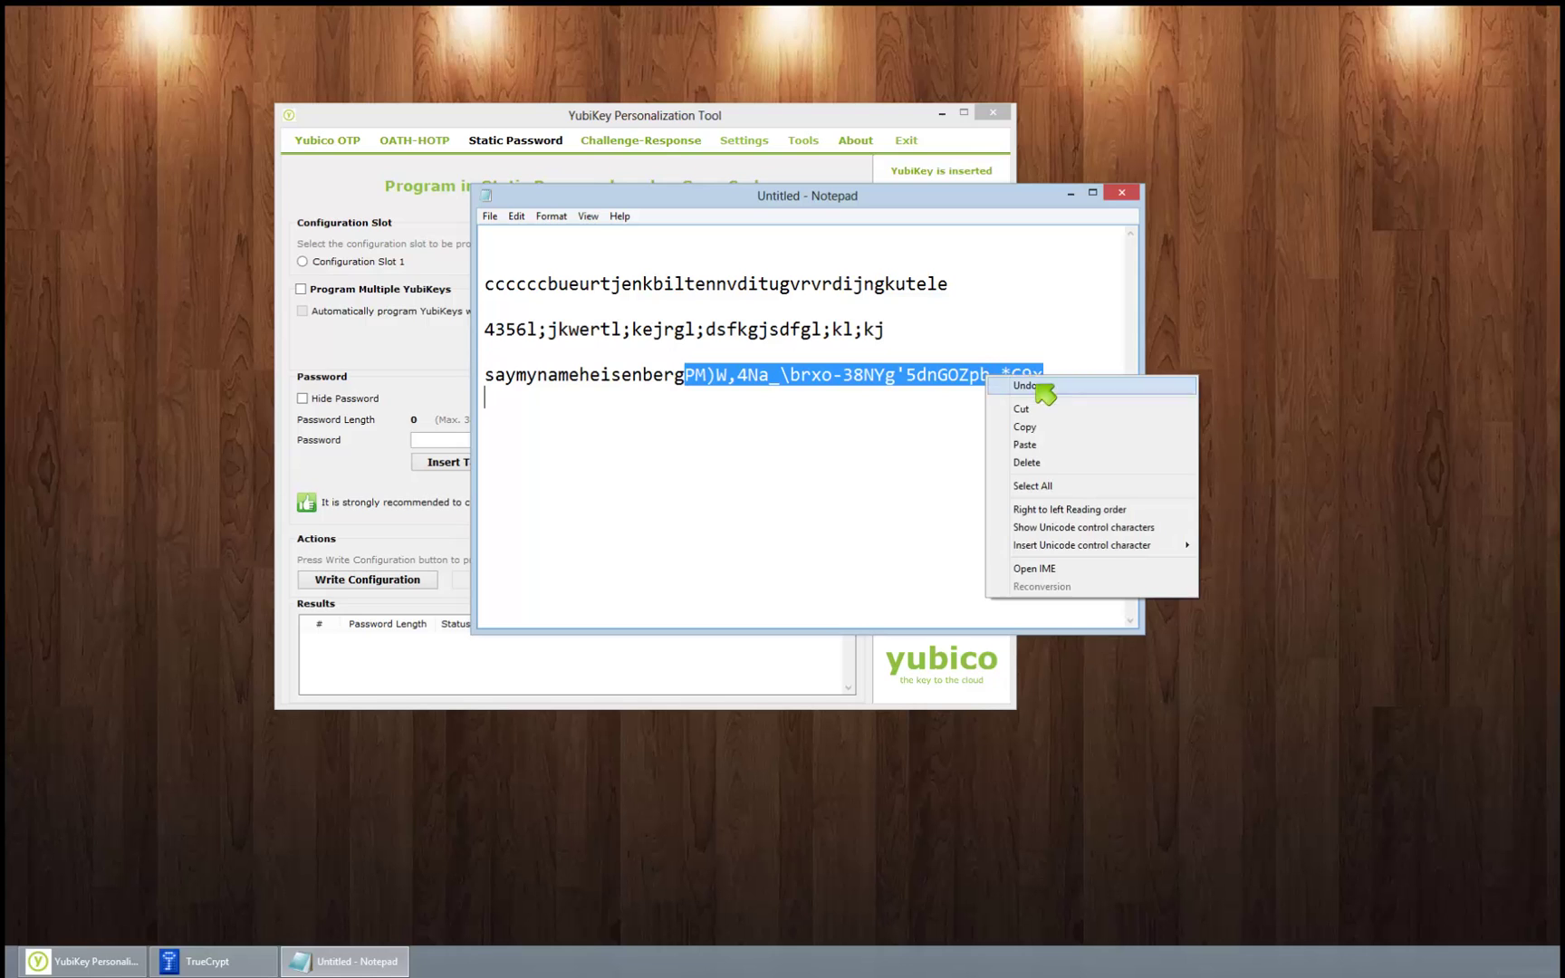
click(1026, 427)
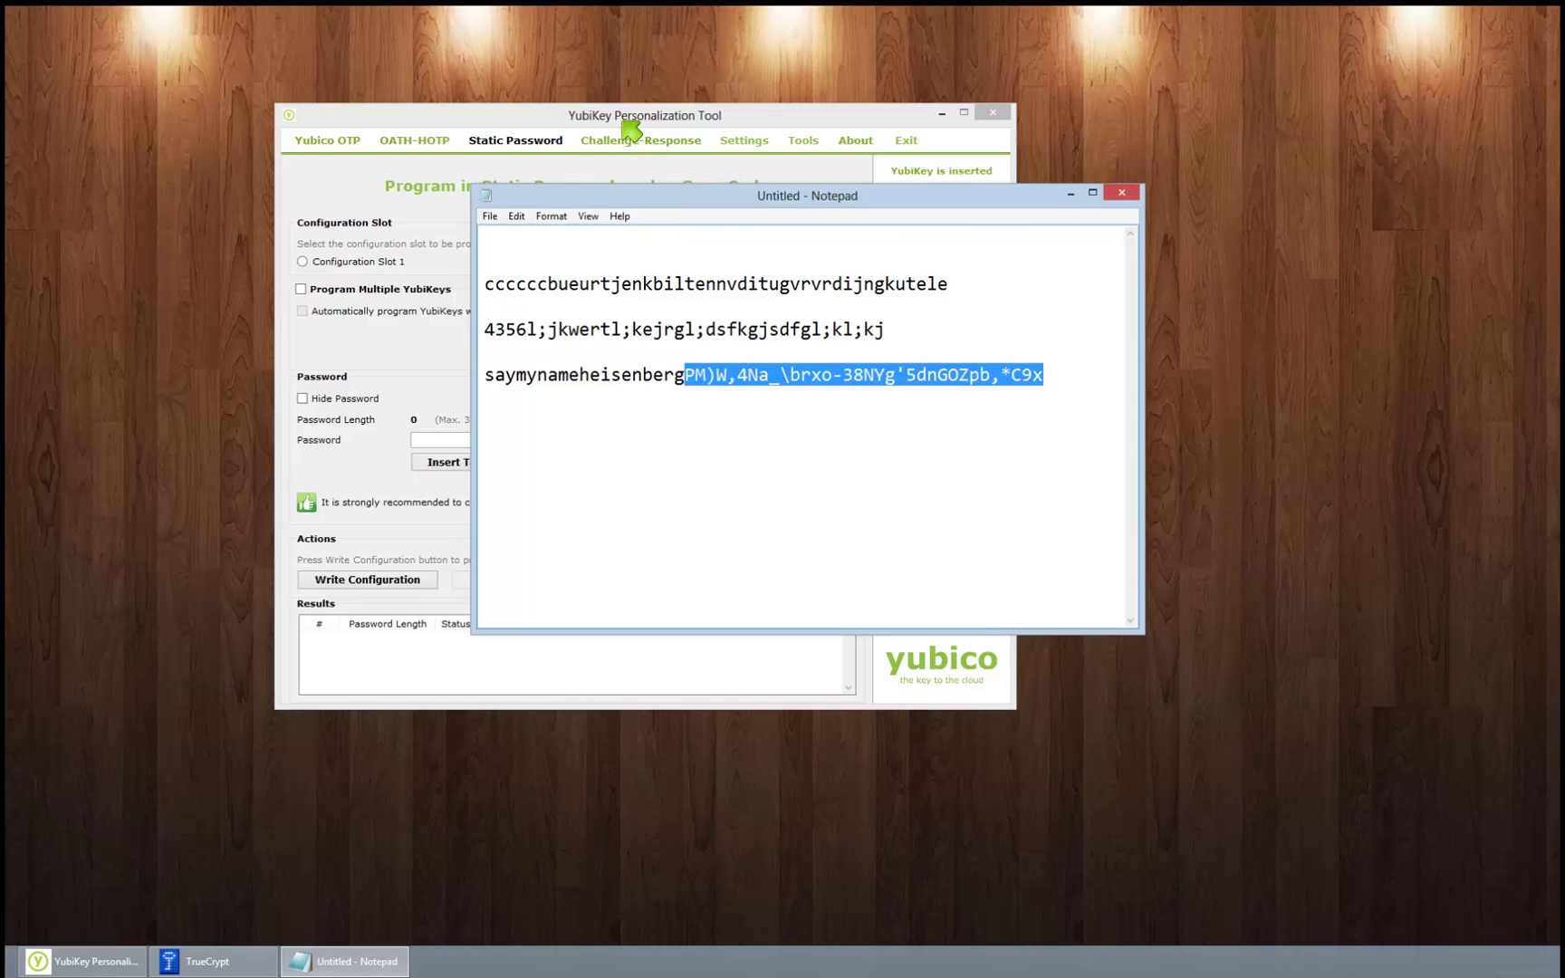
click(612, 129)
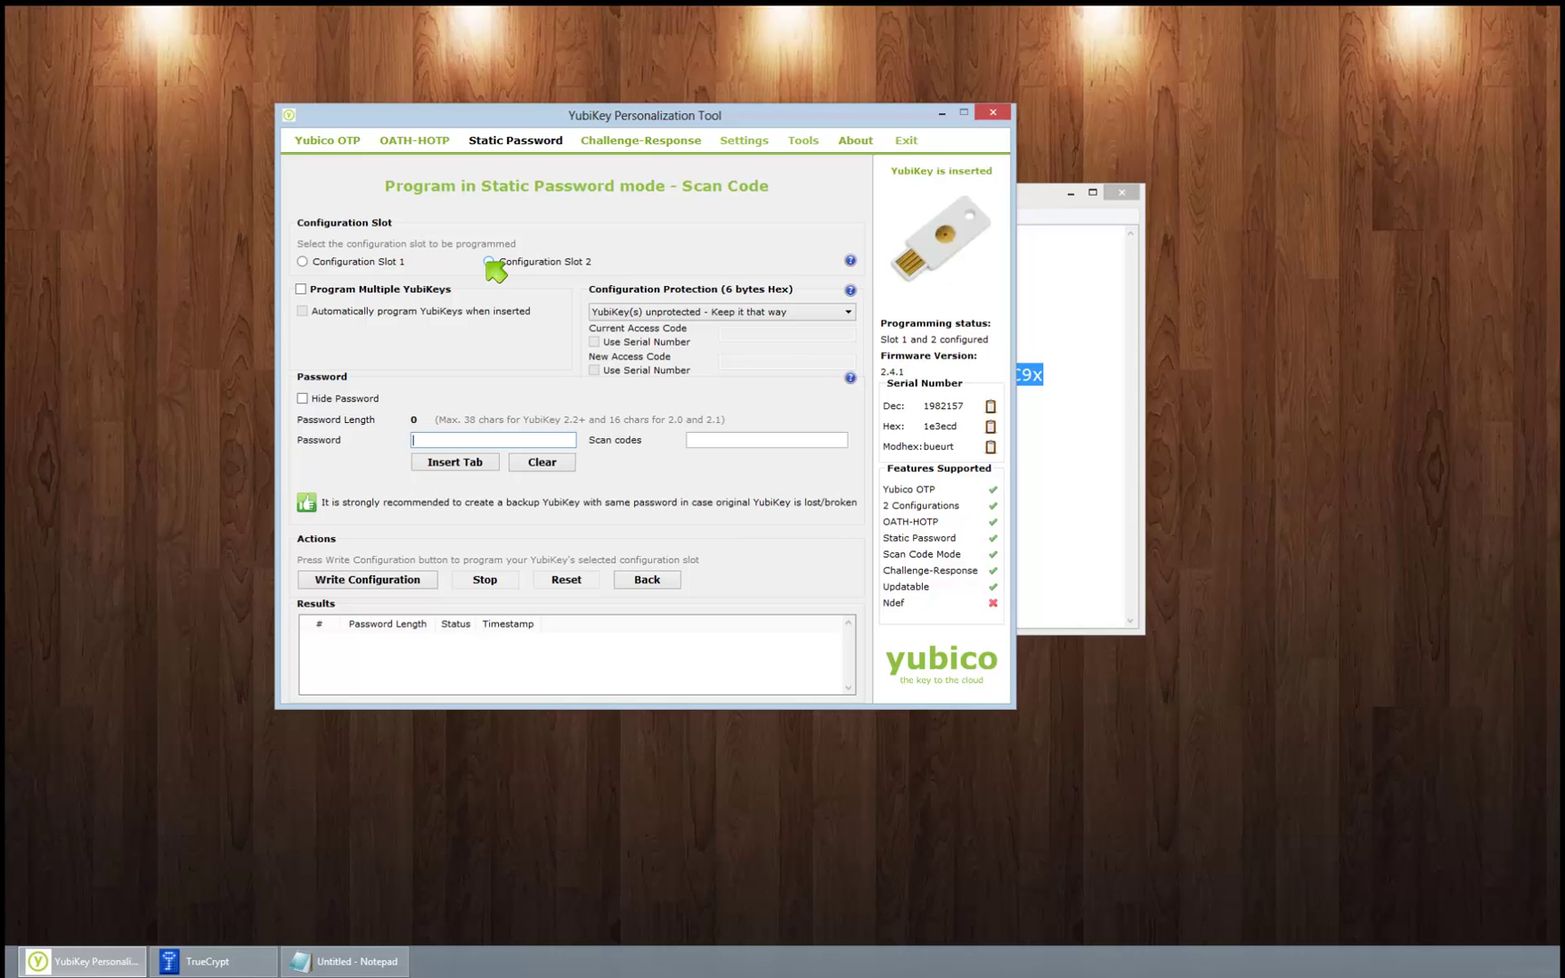
Step: Copy the selected password text from Notepad again and return to the YubiKey tool
click(212, 963)
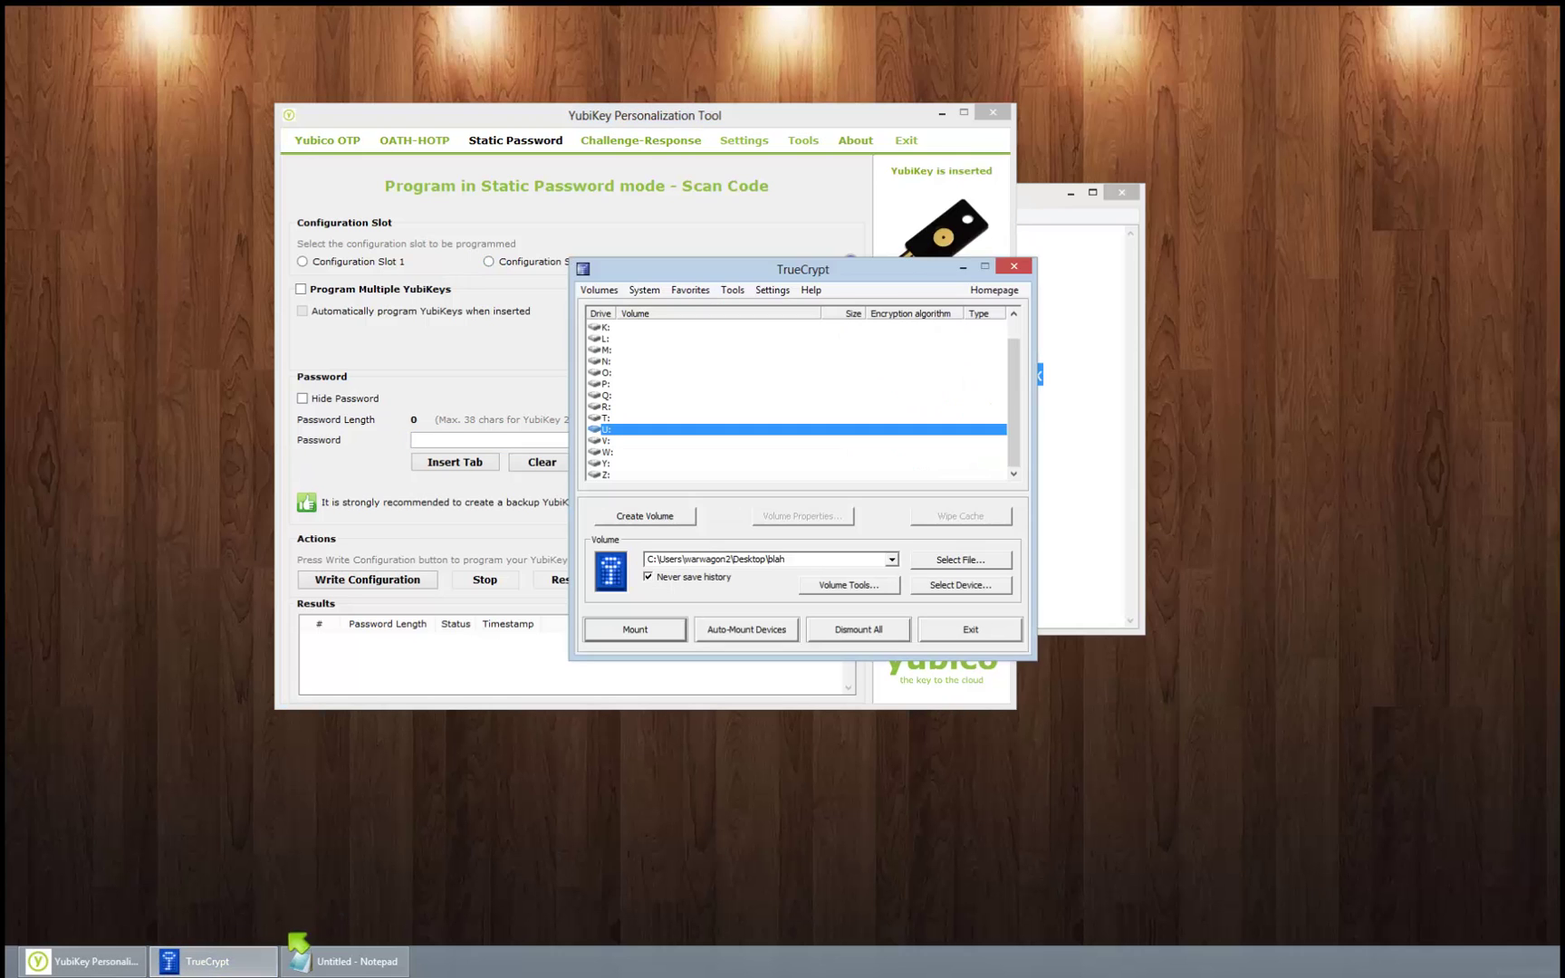
click(345, 962)
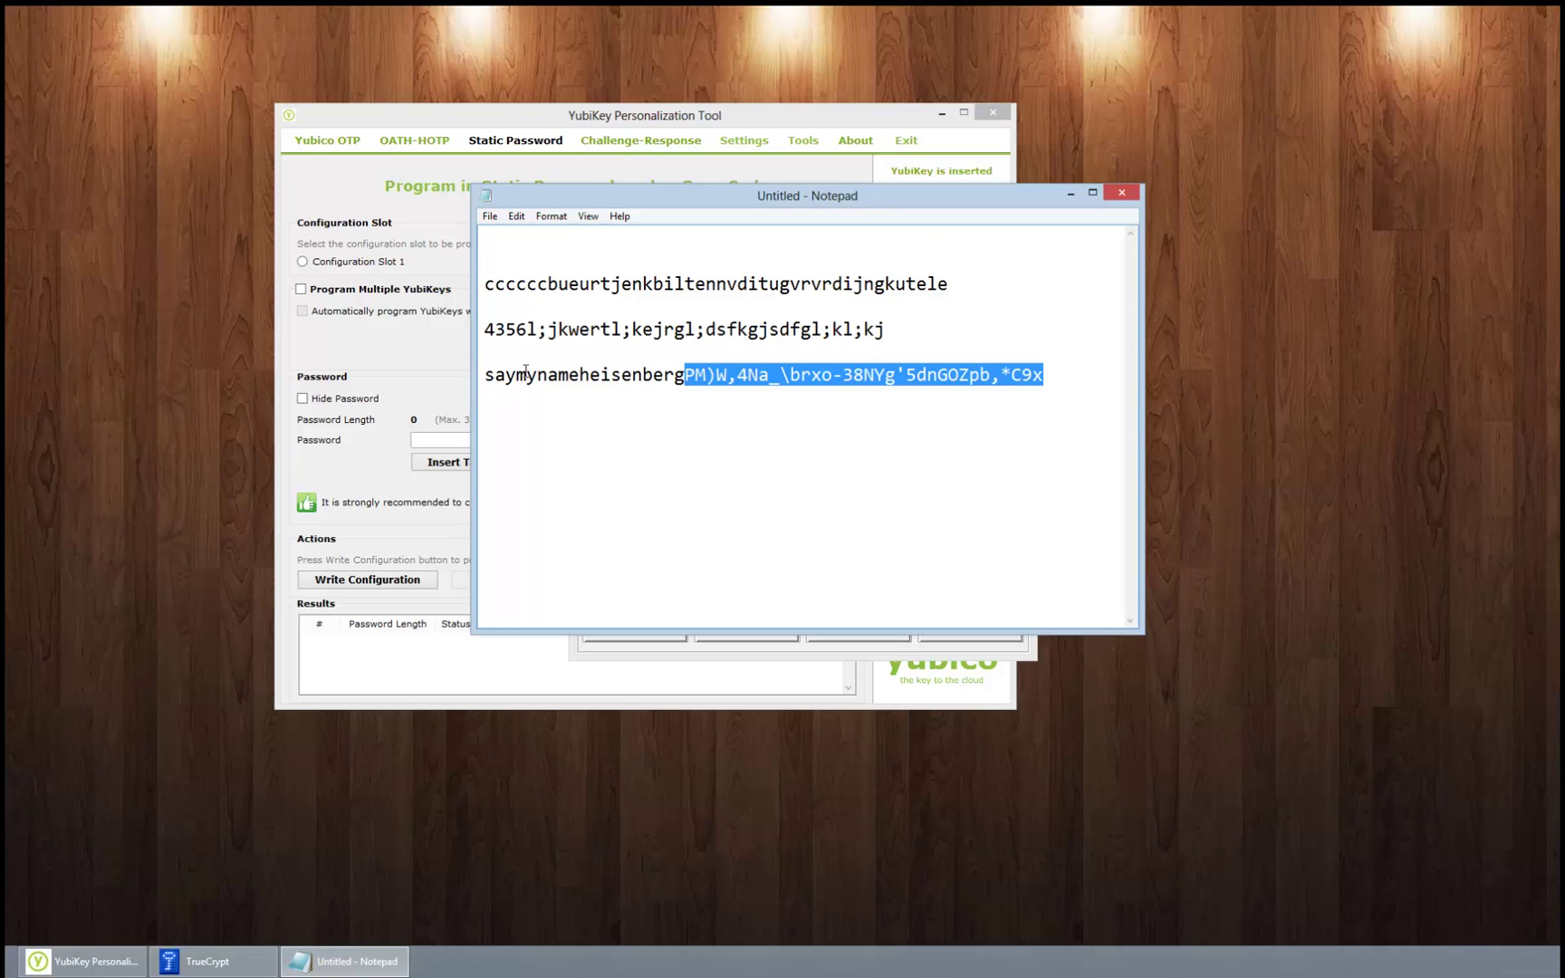
right_click(736, 358)
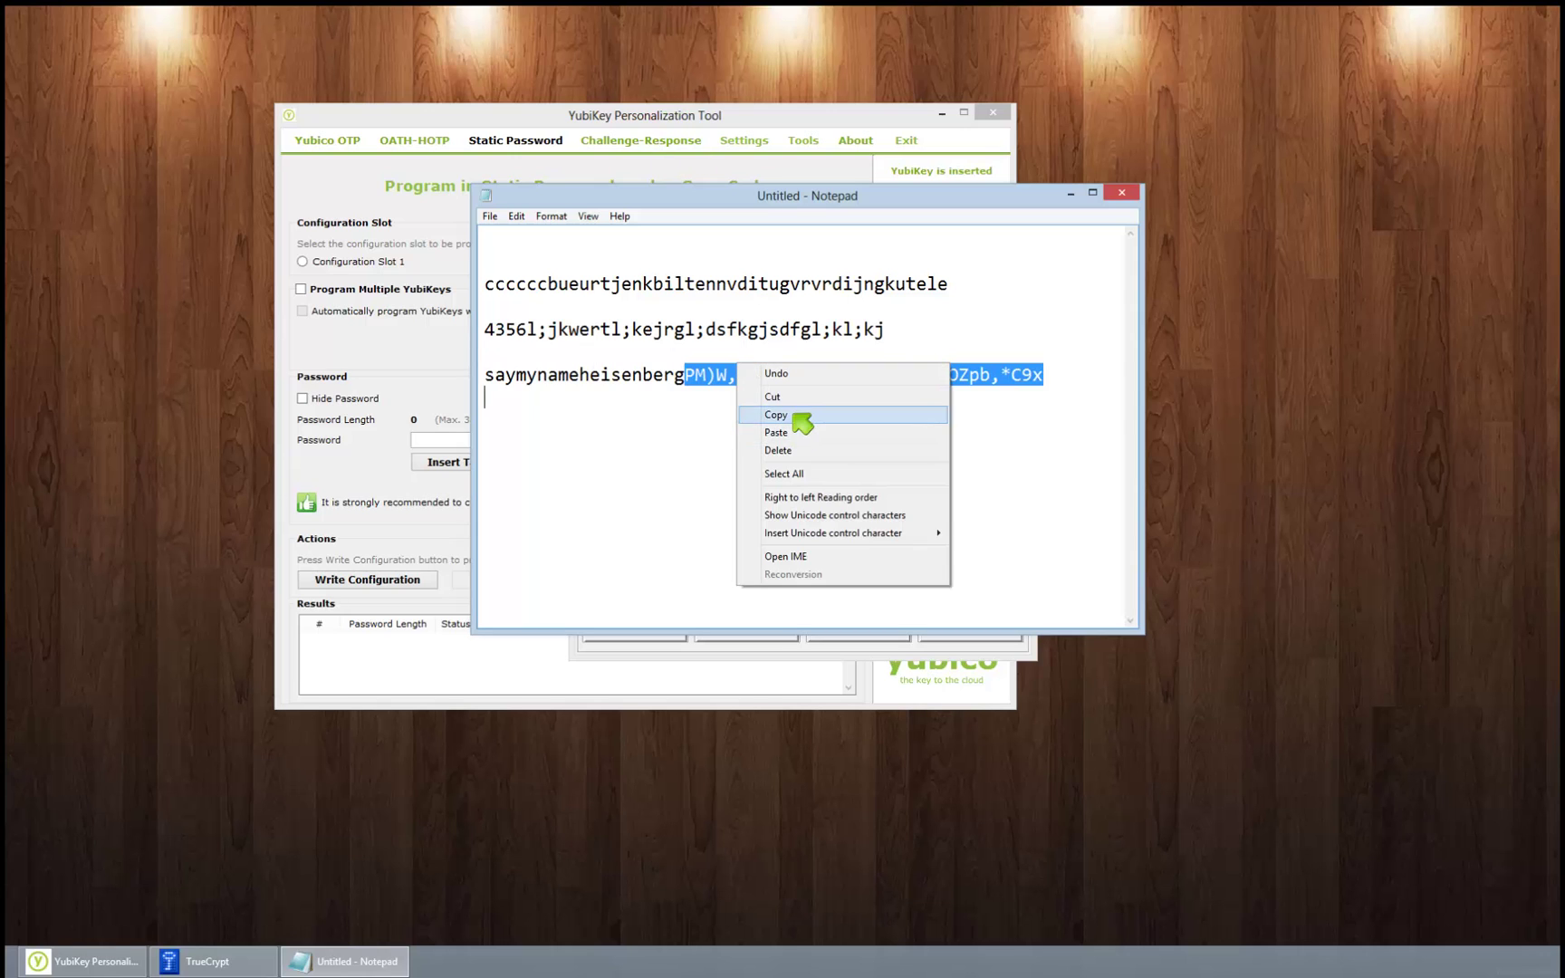
click(799, 422)
click(733, 117)
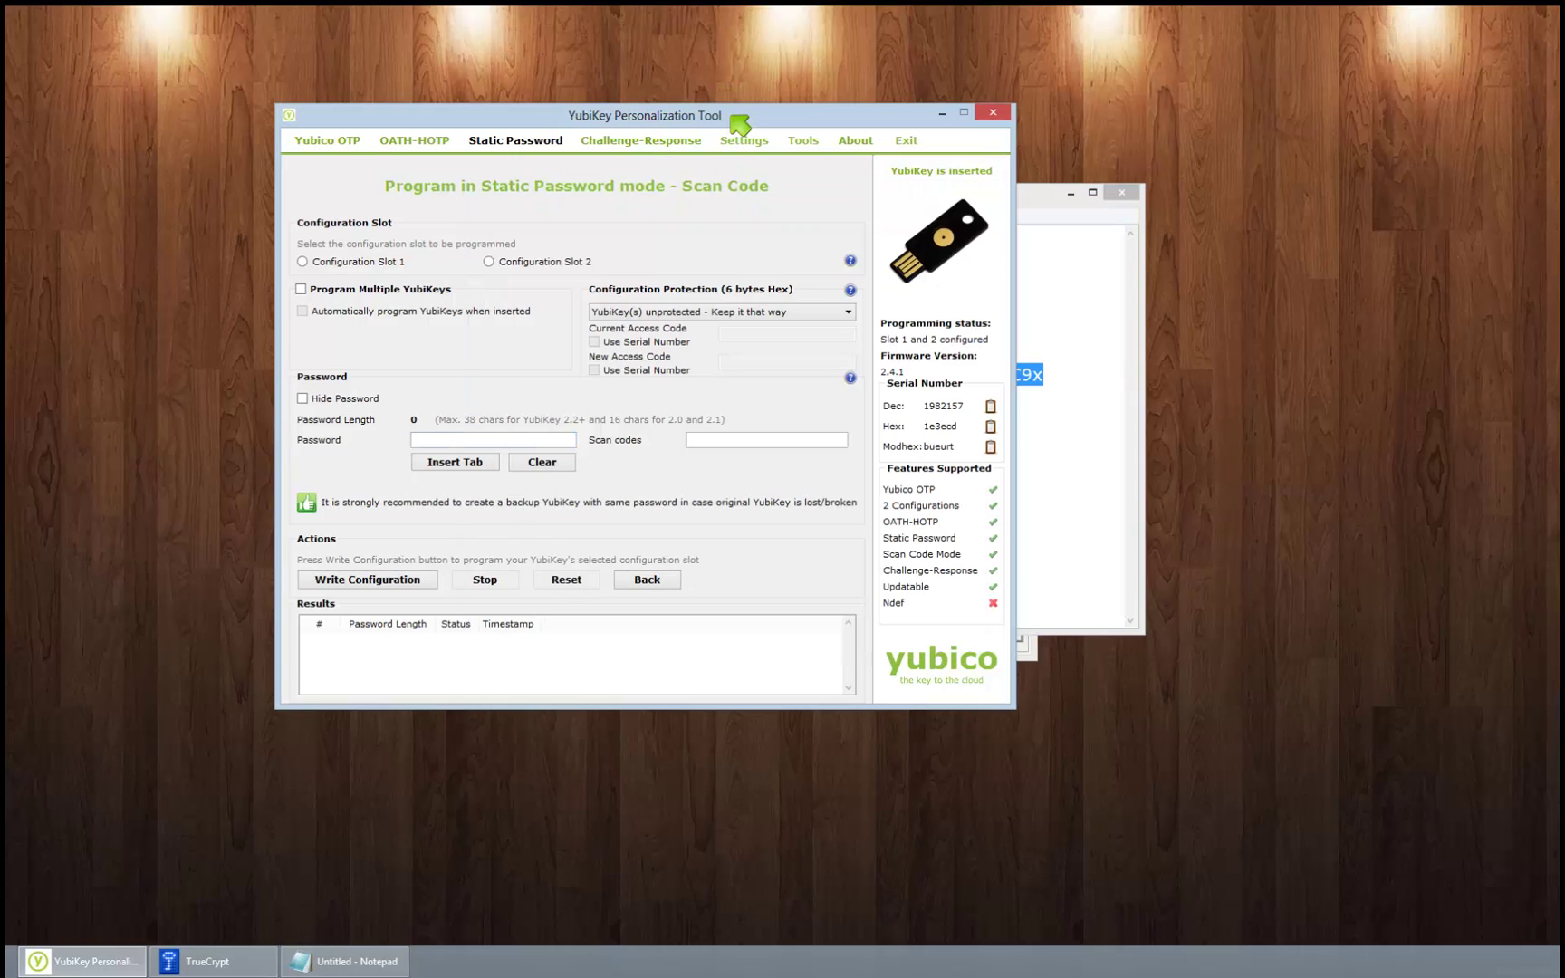
Step: Choose configuration slot 2 and paste the copied password, removing its trailing space
click(489, 262)
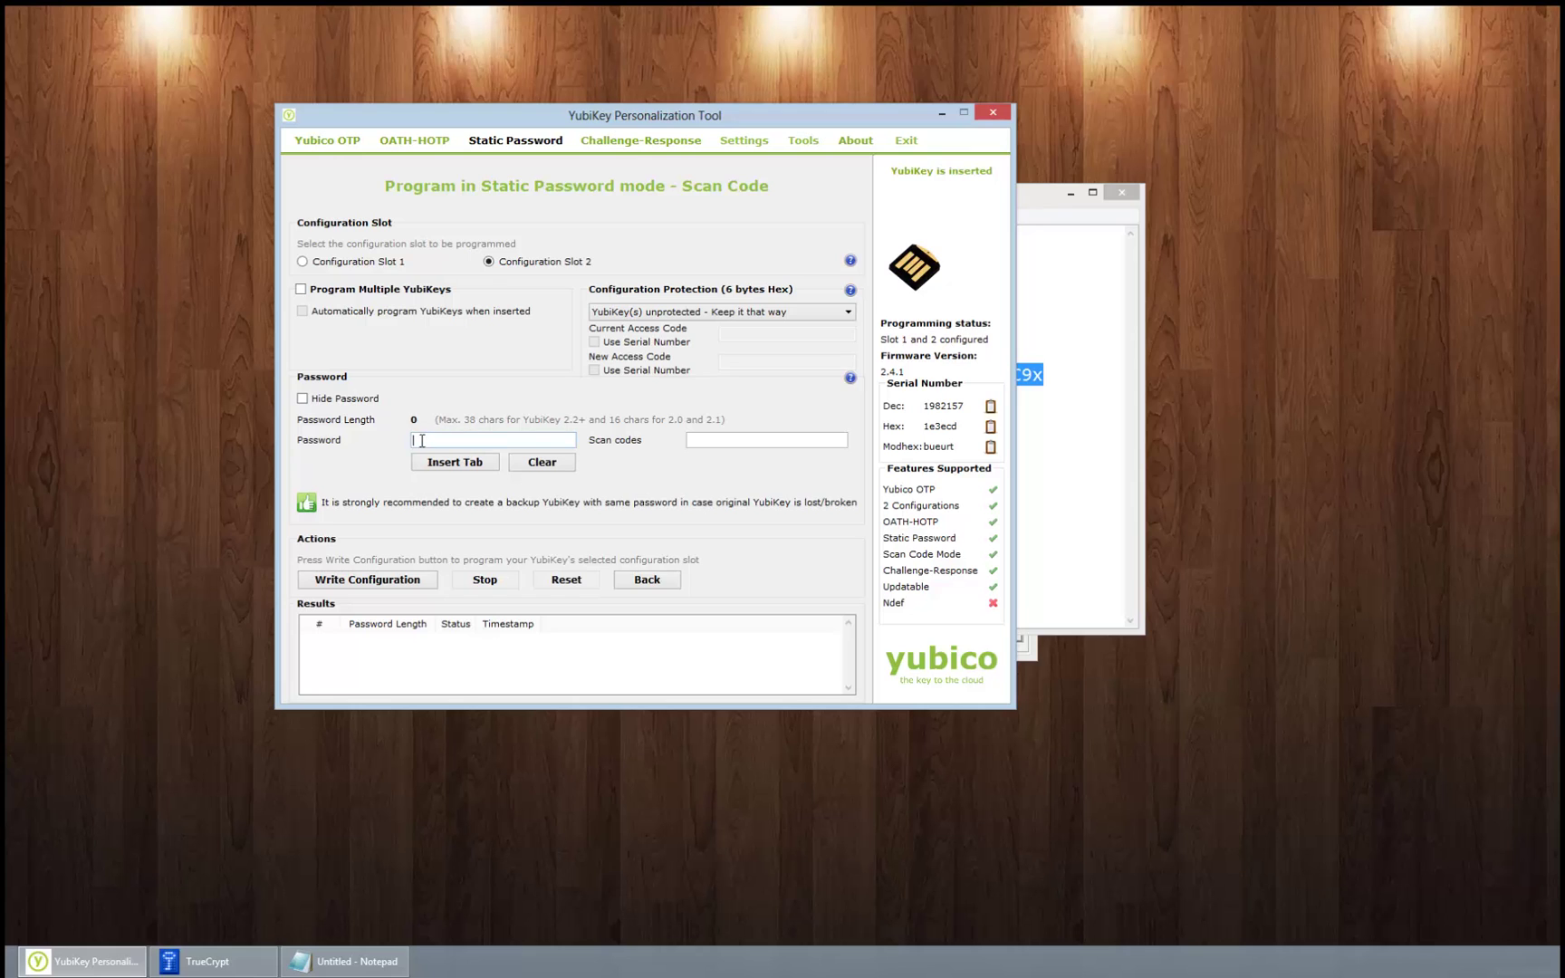
right_click(423, 440)
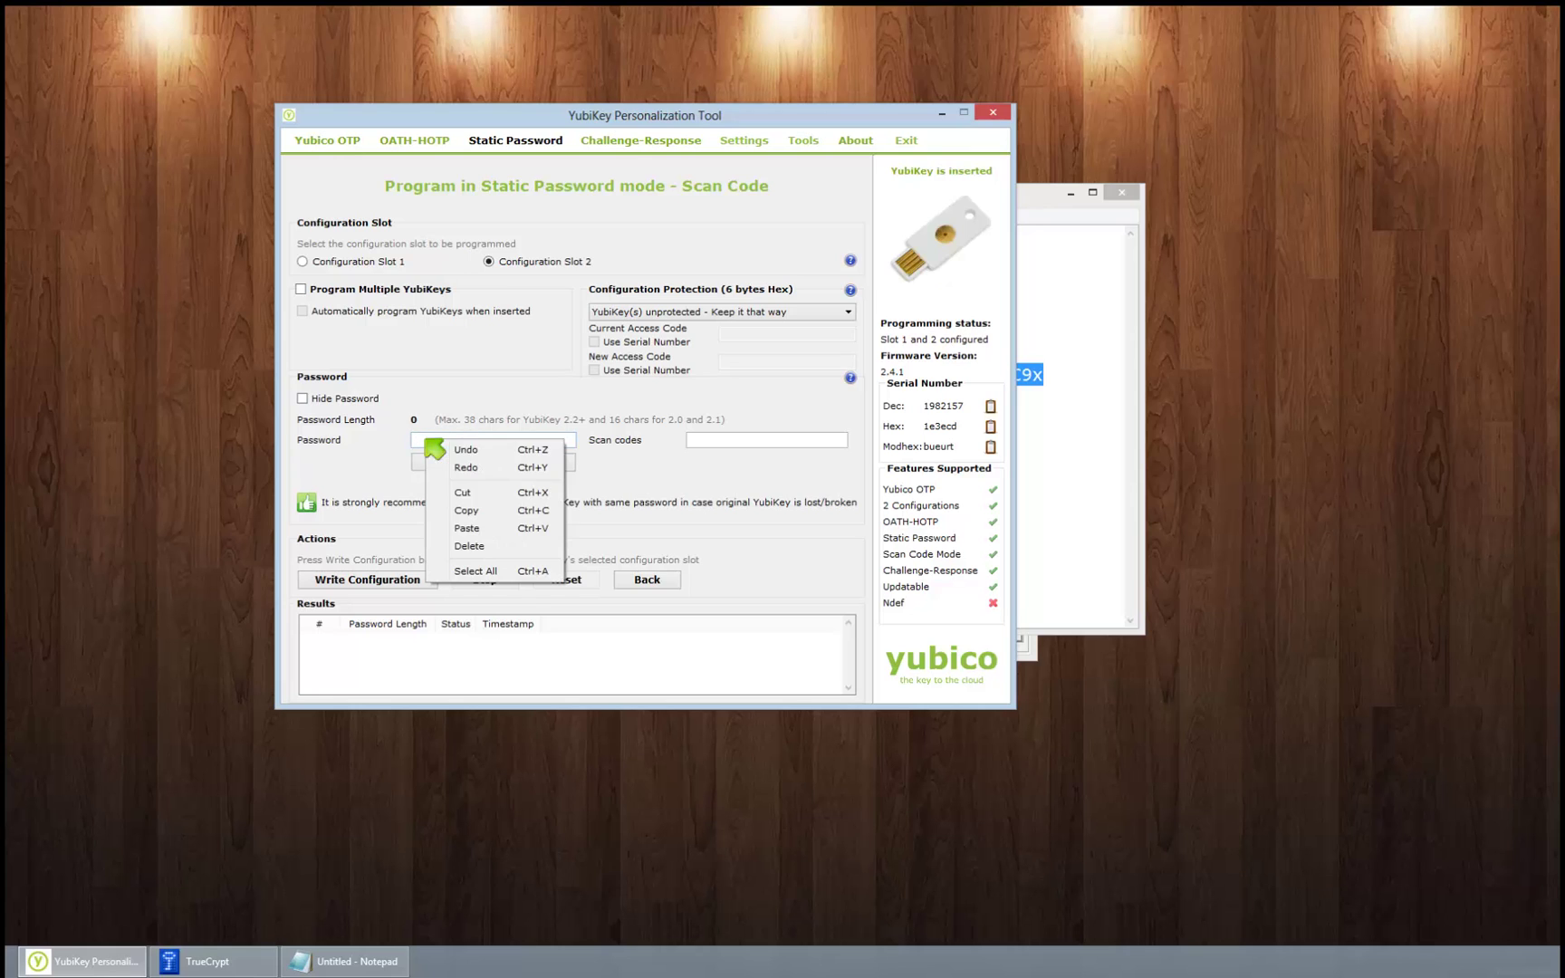
click(492, 533)
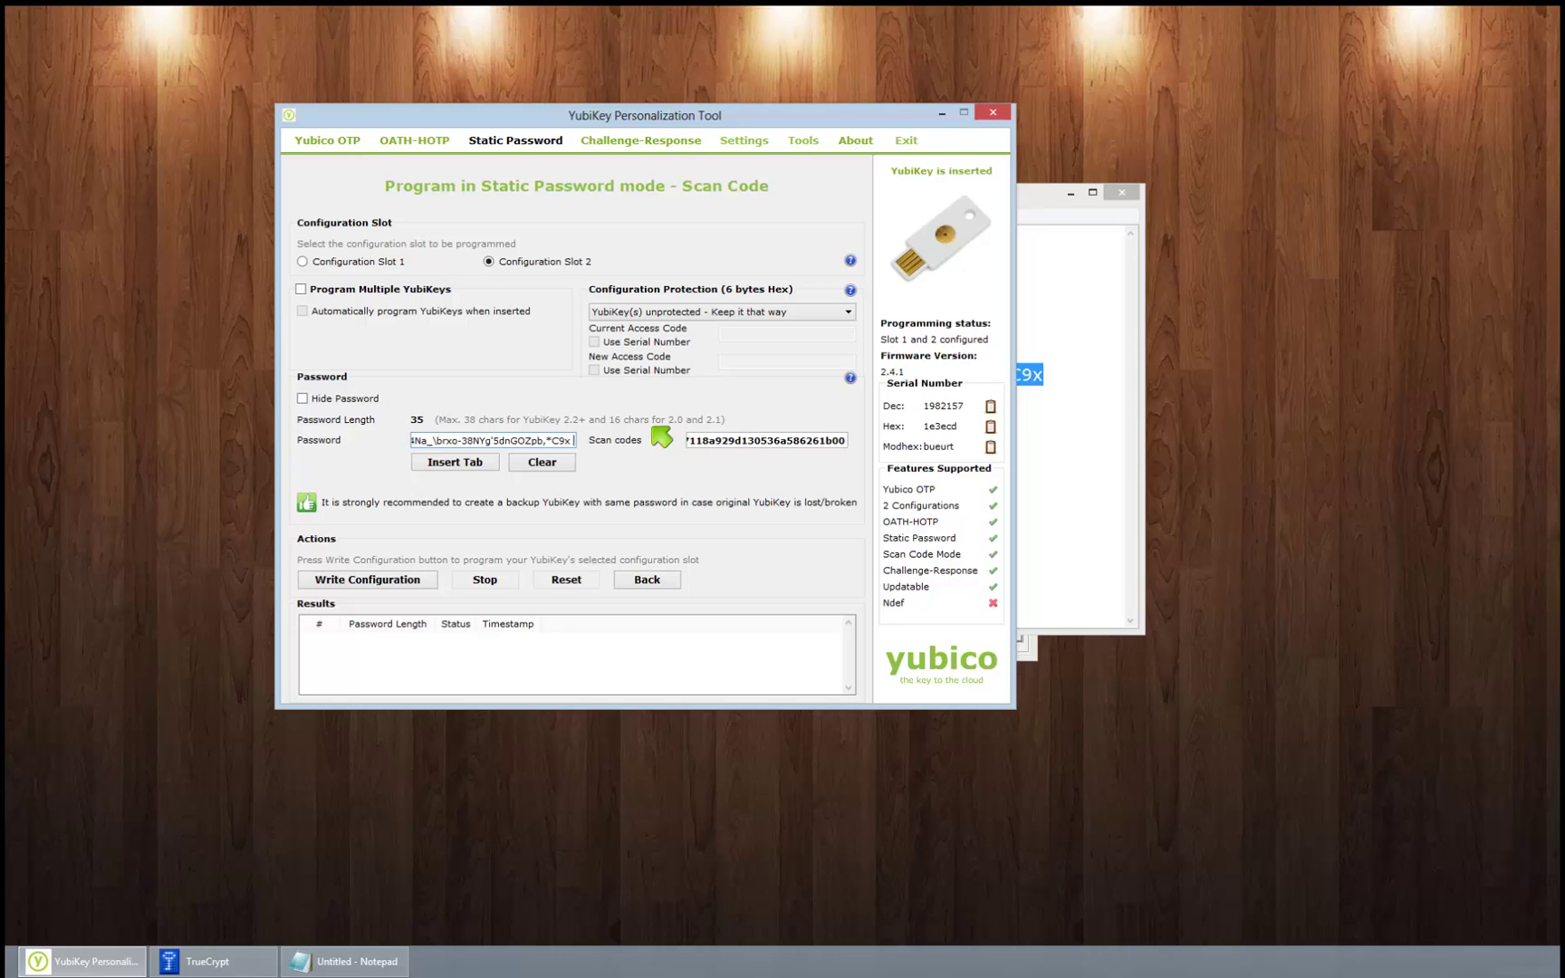
key(BackSpace)
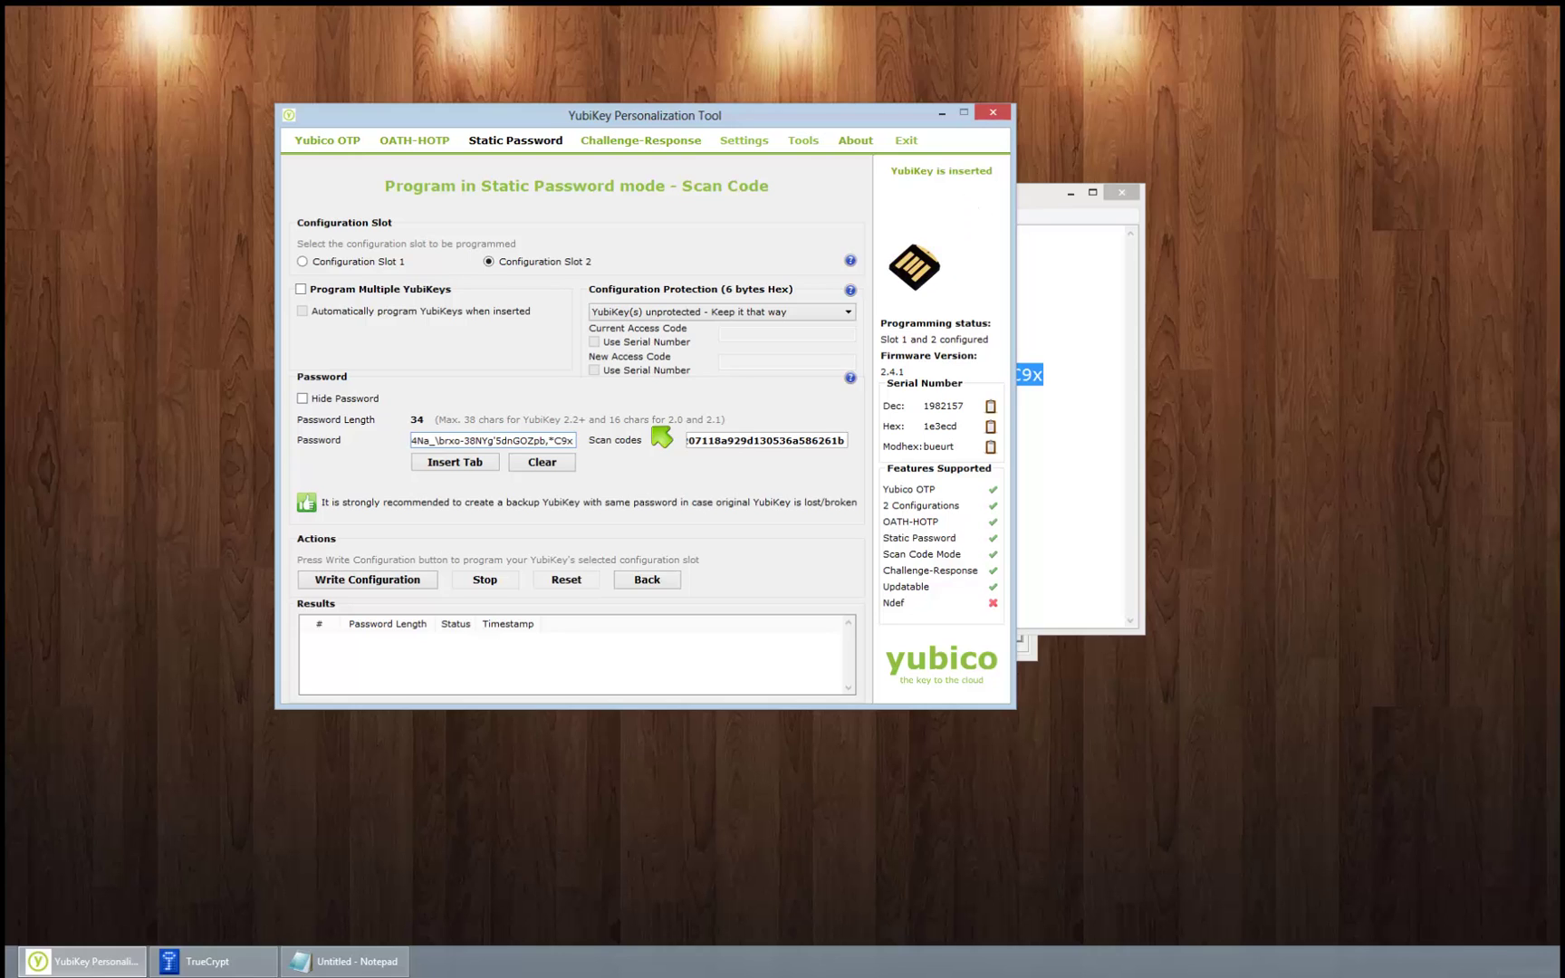
Step: Write the static password configuration to the key and save the log as configuration_log.csv
click(372, 582)
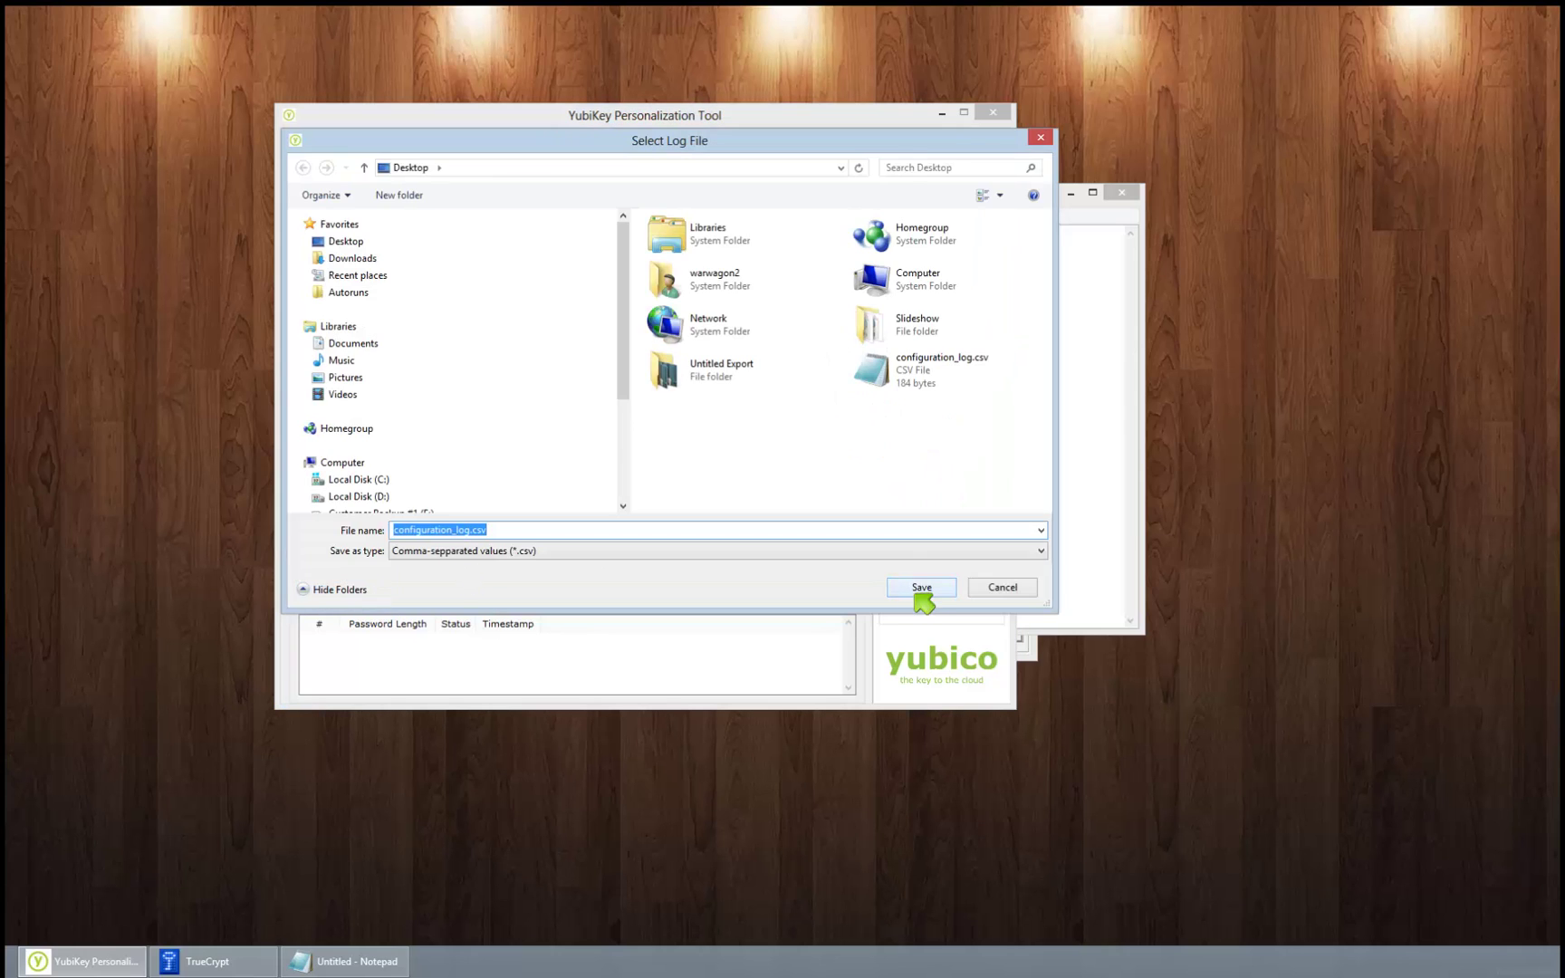
click(919, 588)
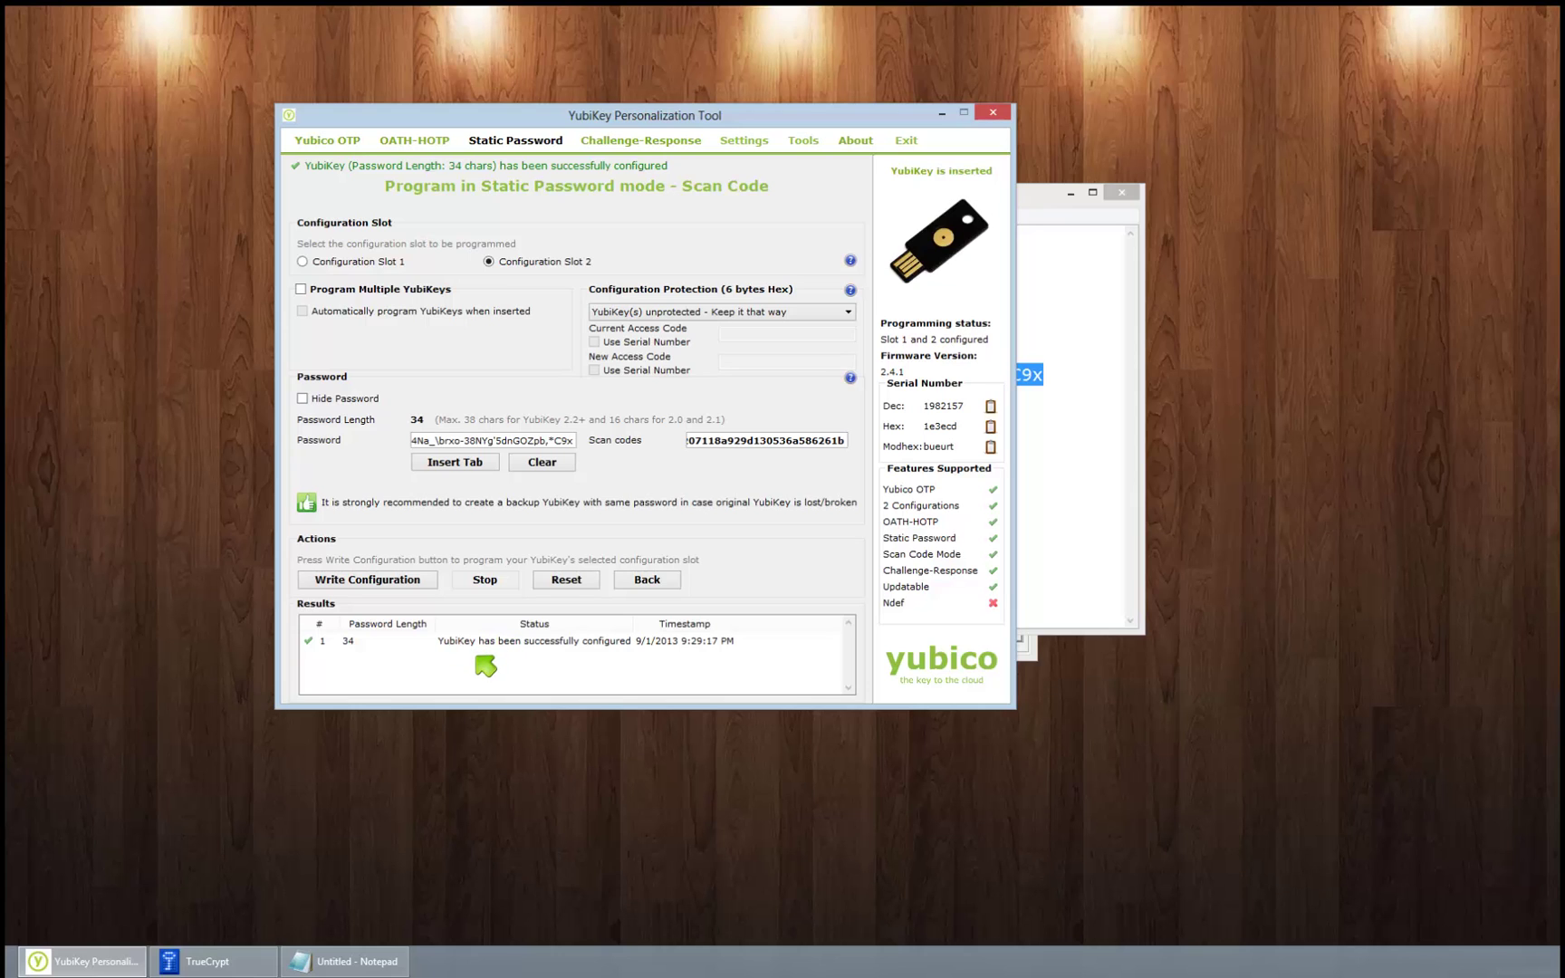
click(253, 966)
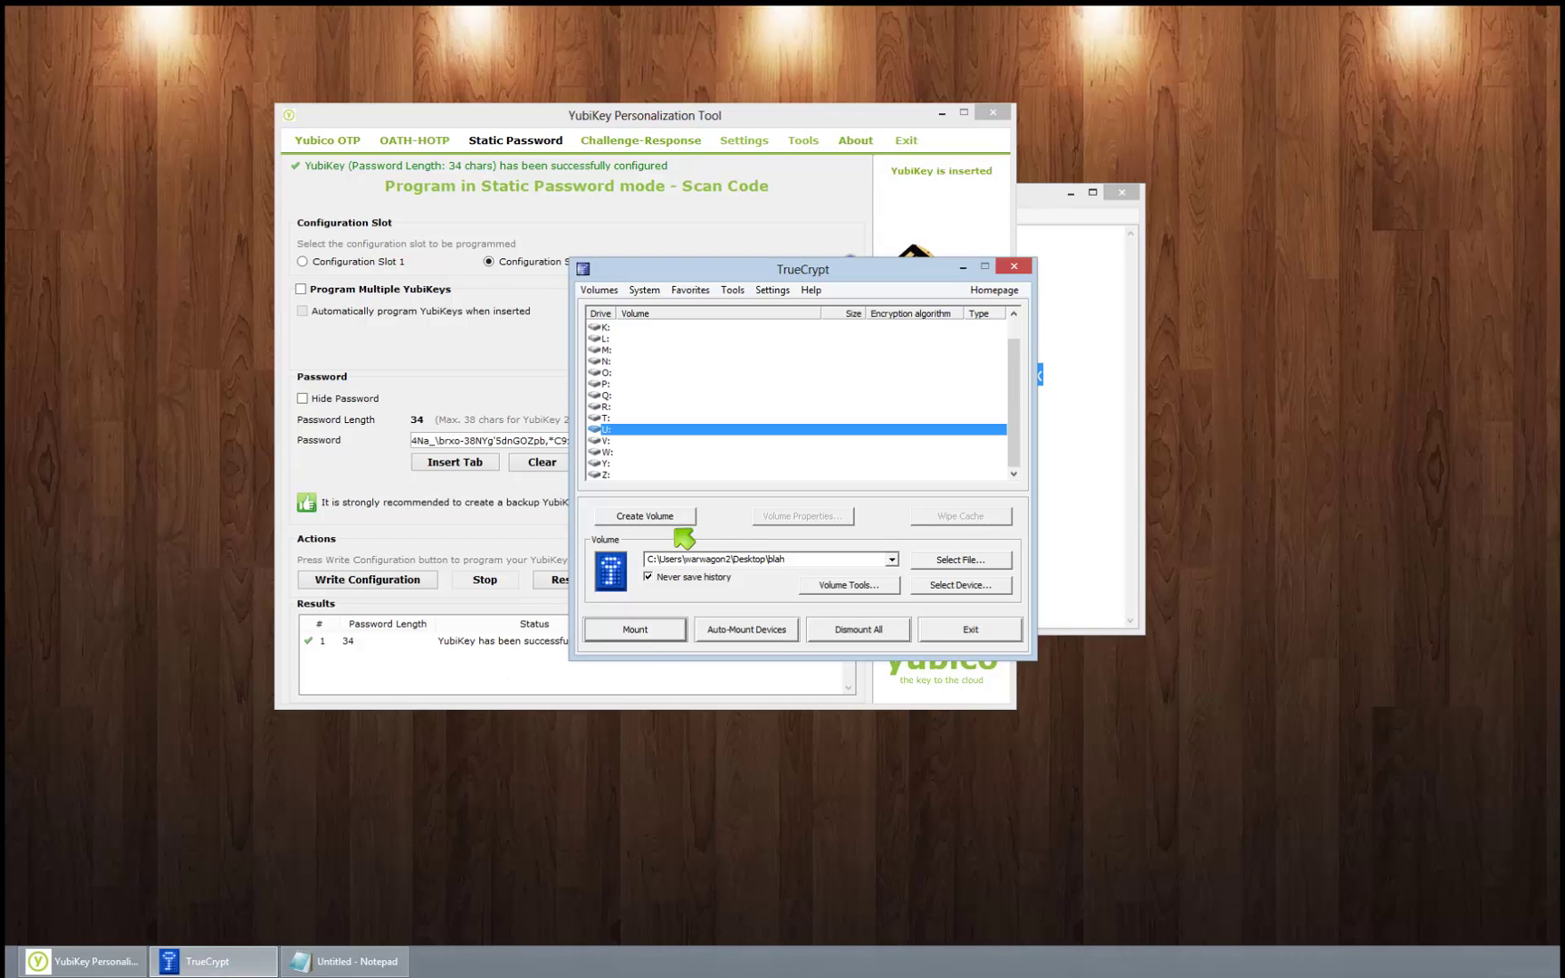
Step: Mount the blah volume as drive U:, using the YubiKey to type the password
click(638, 631)
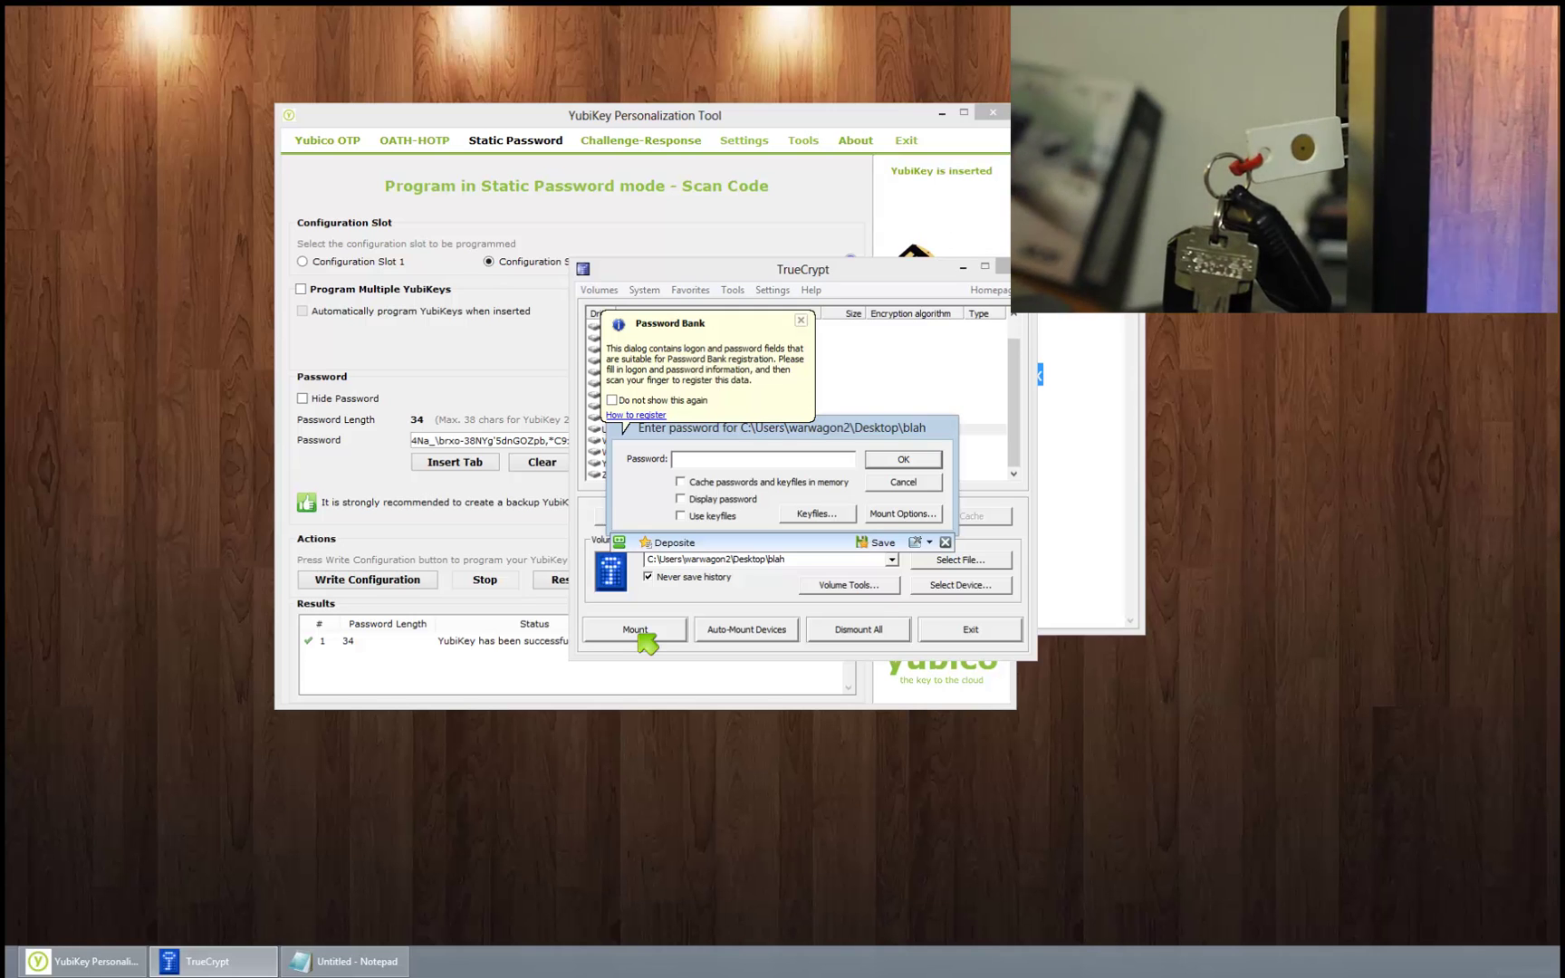
key(Return)
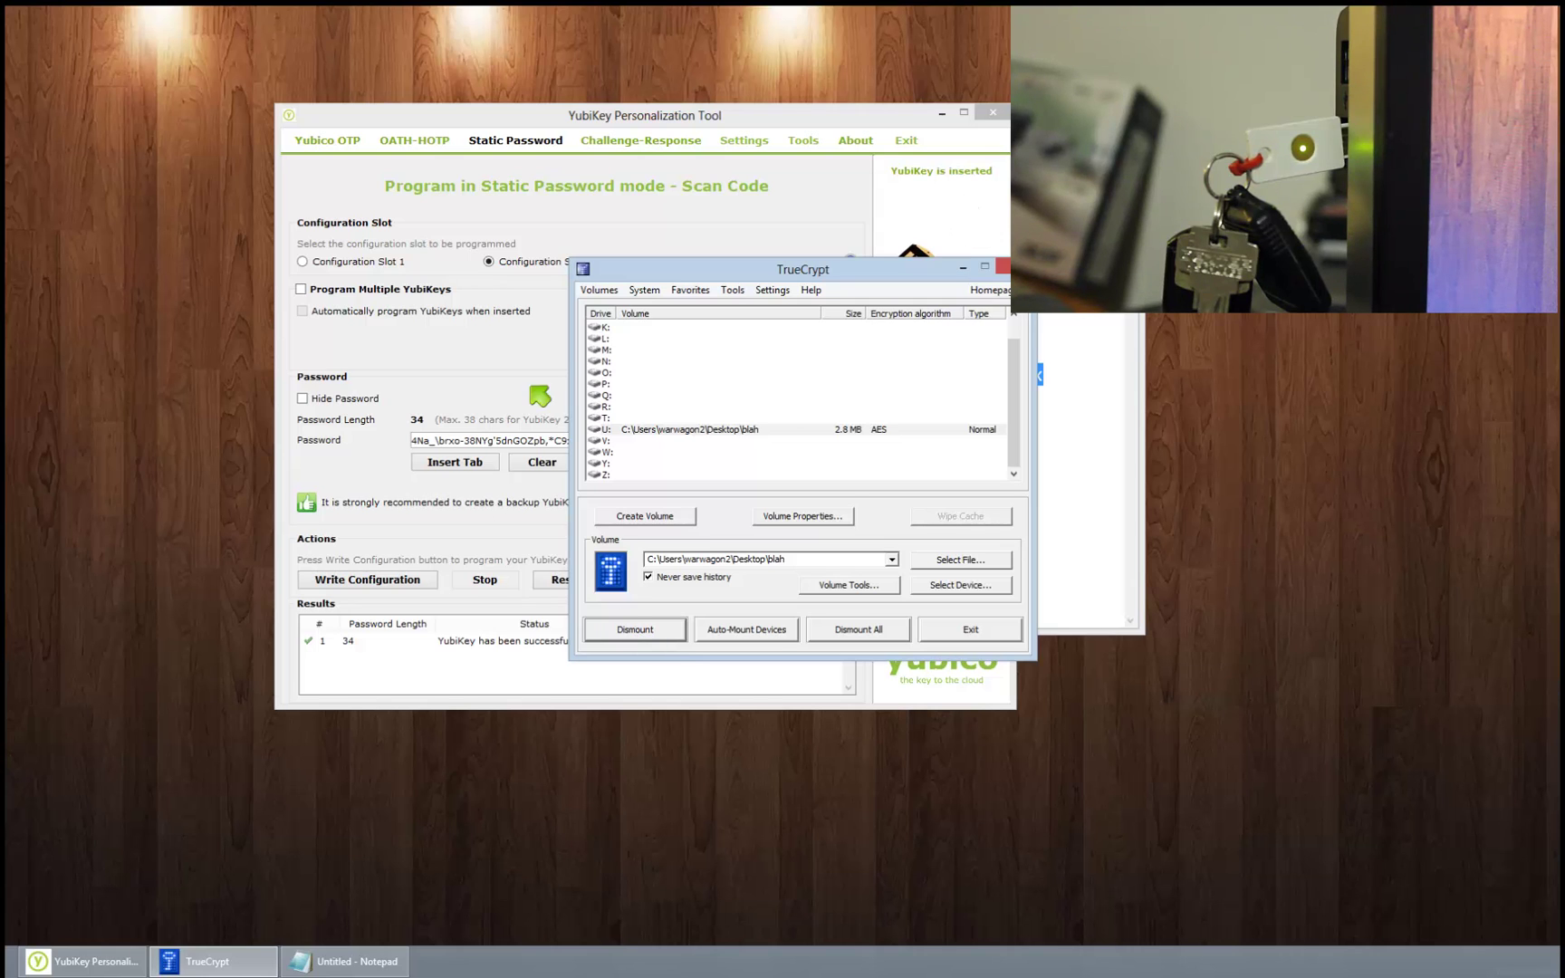
Step: Inspect the 34-character static password still shown for slot 2 in the YubiKey tool
click(515, 391)
drag(575, 440, 430, 441)
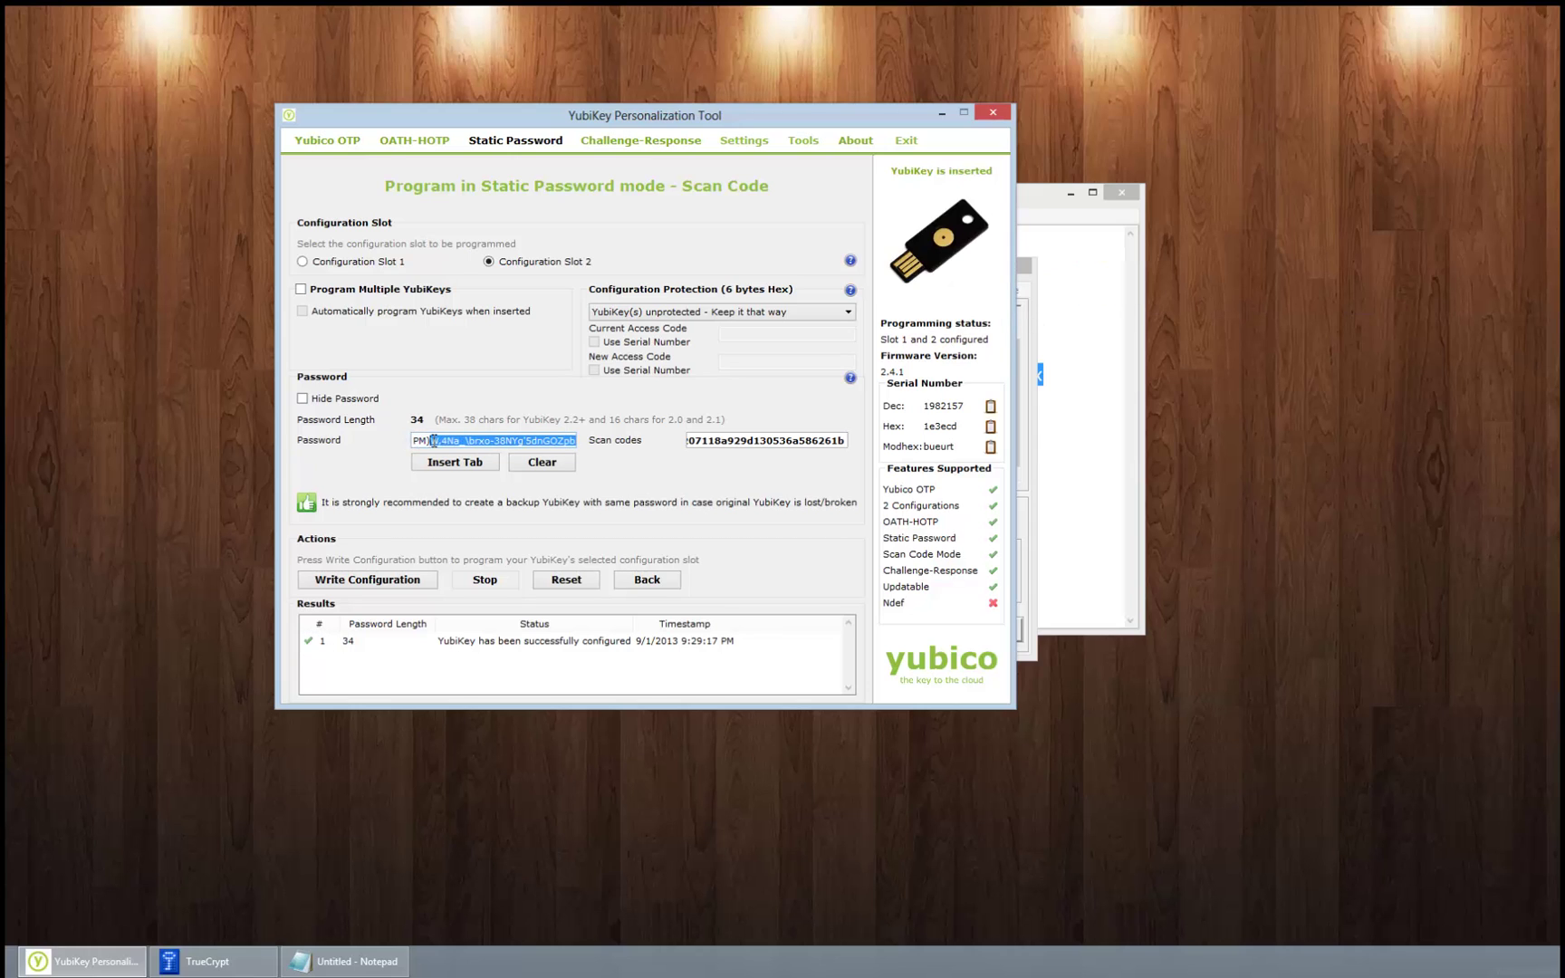
drag(432, 441, 380, 444)
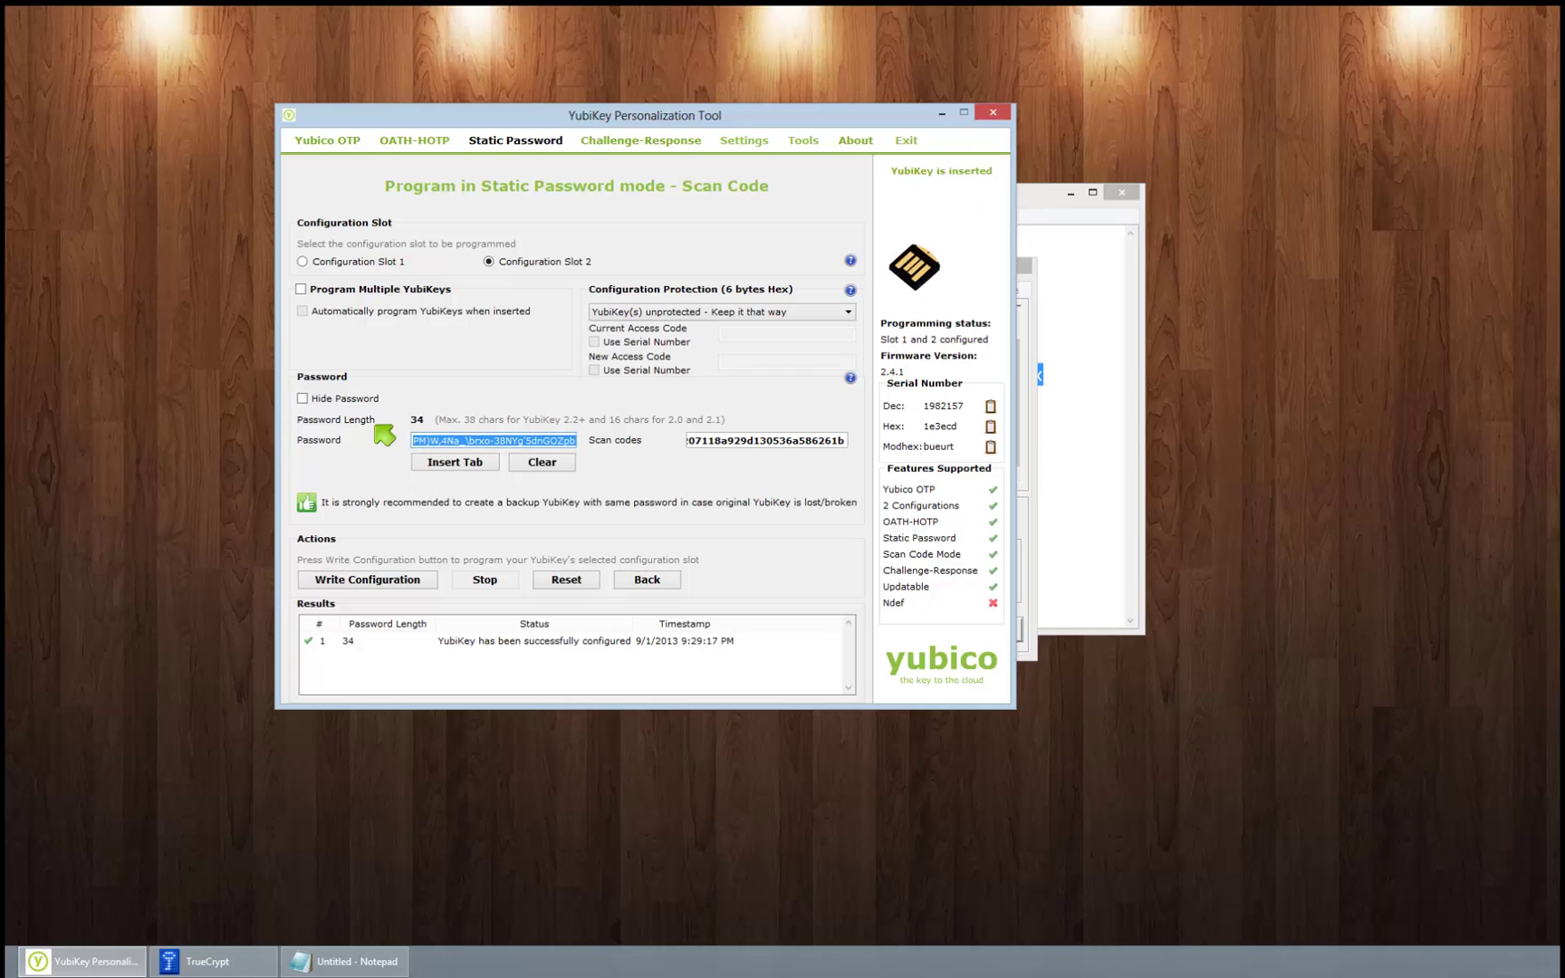
click(530, 440)
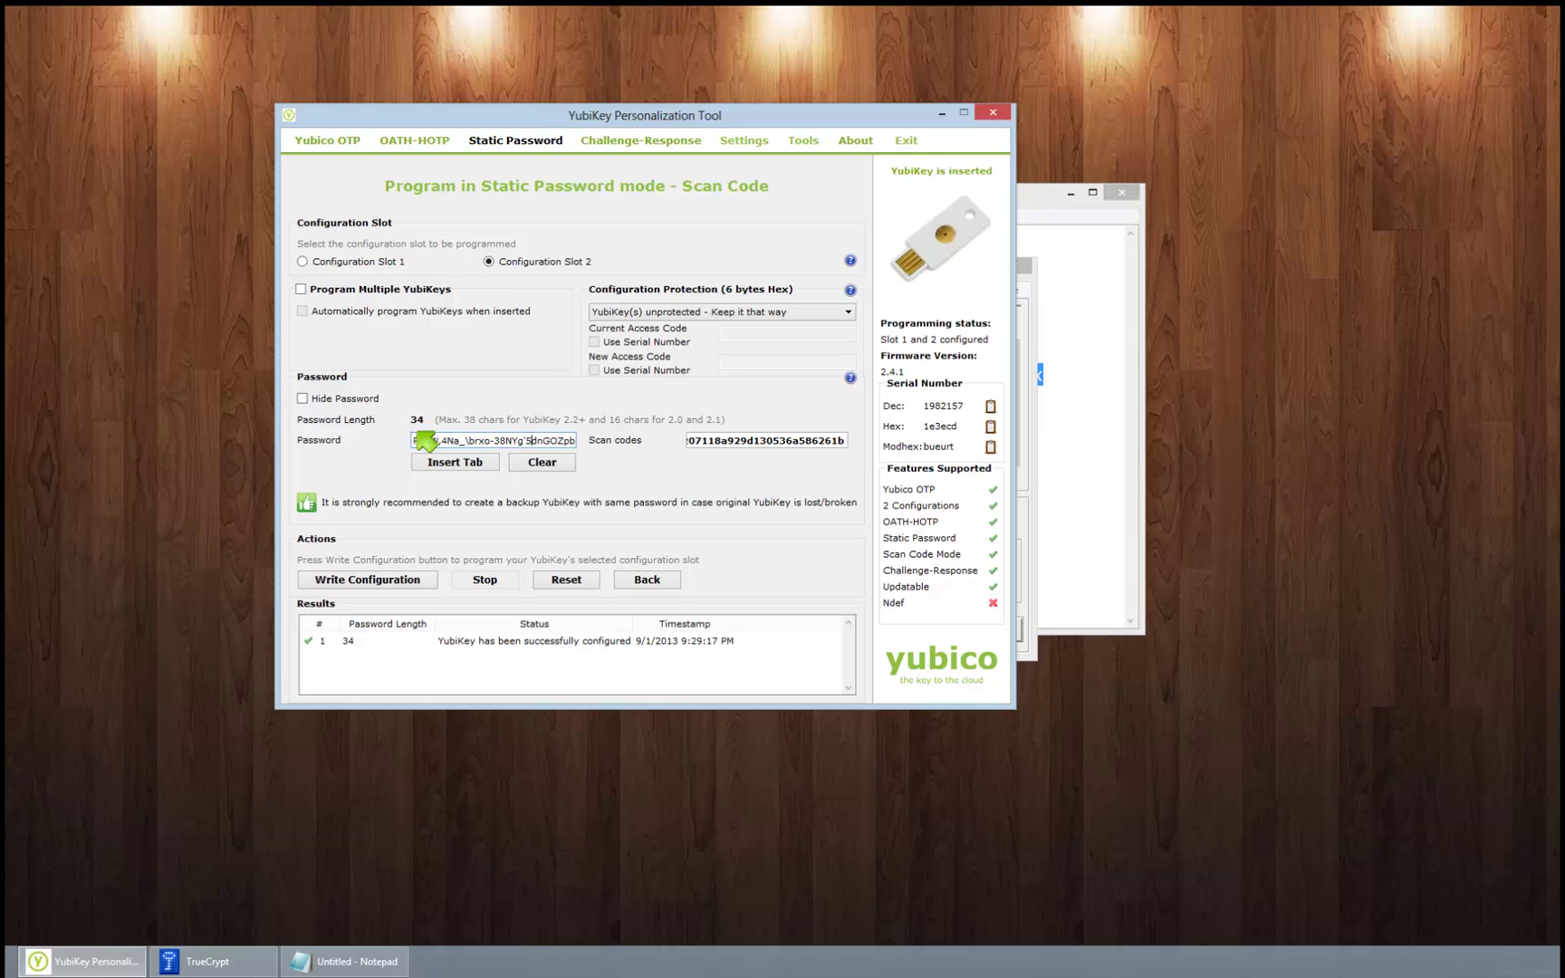